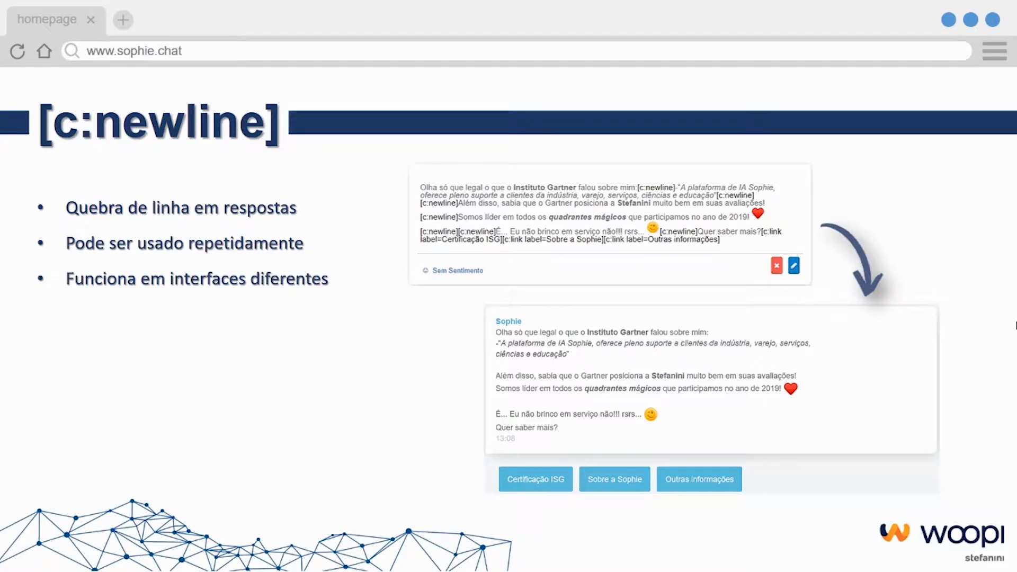
key(Right)
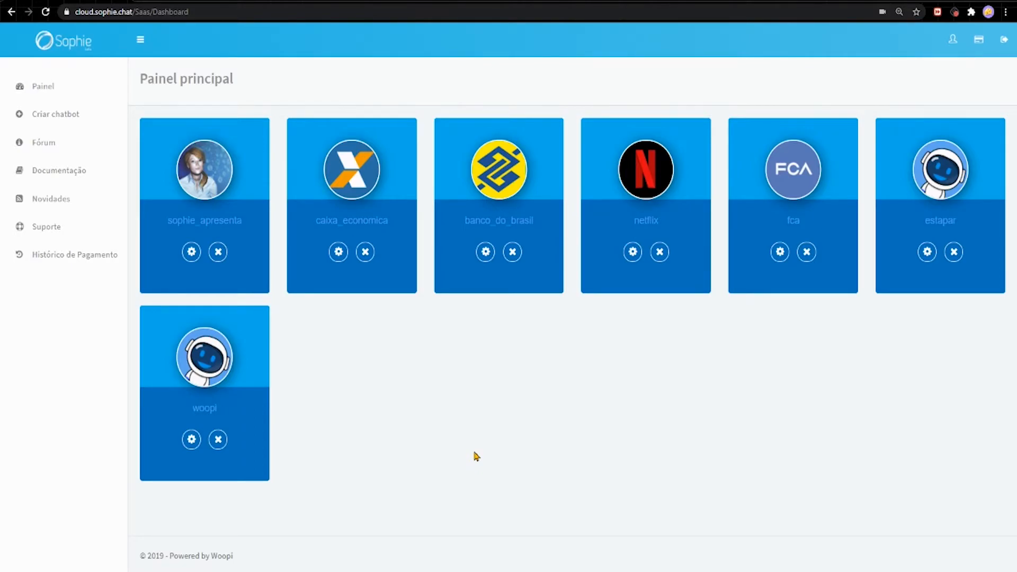
Step: Open the woopi bot in the Editor and show its list of rules (Regras)
click(192, 439)
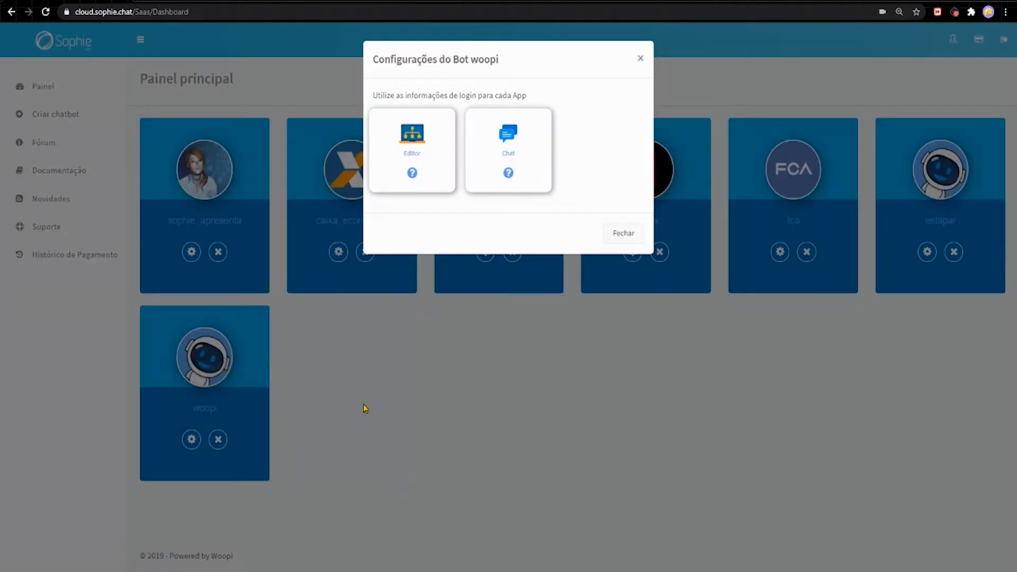
click(412, 154)
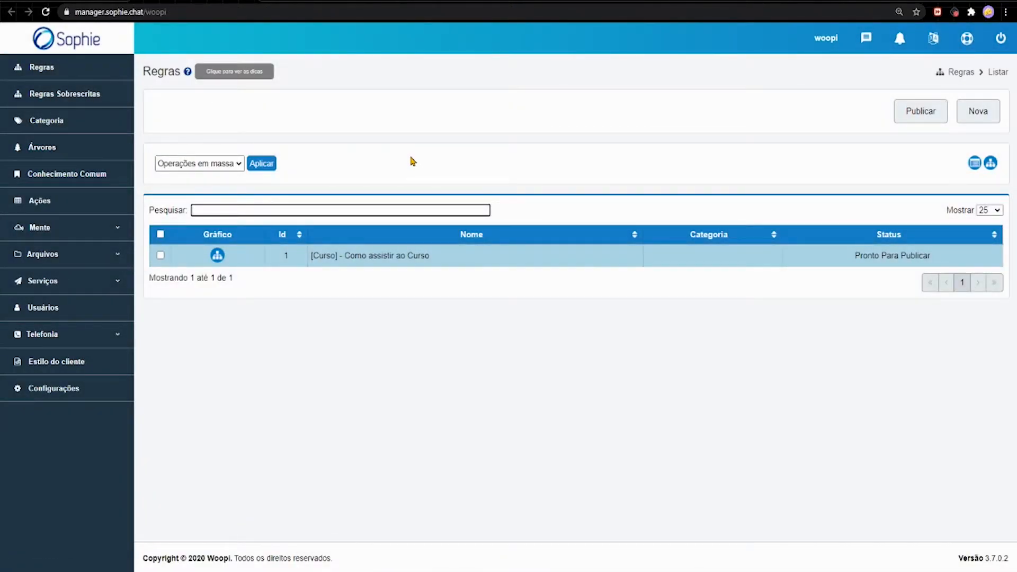
click(42, 68)
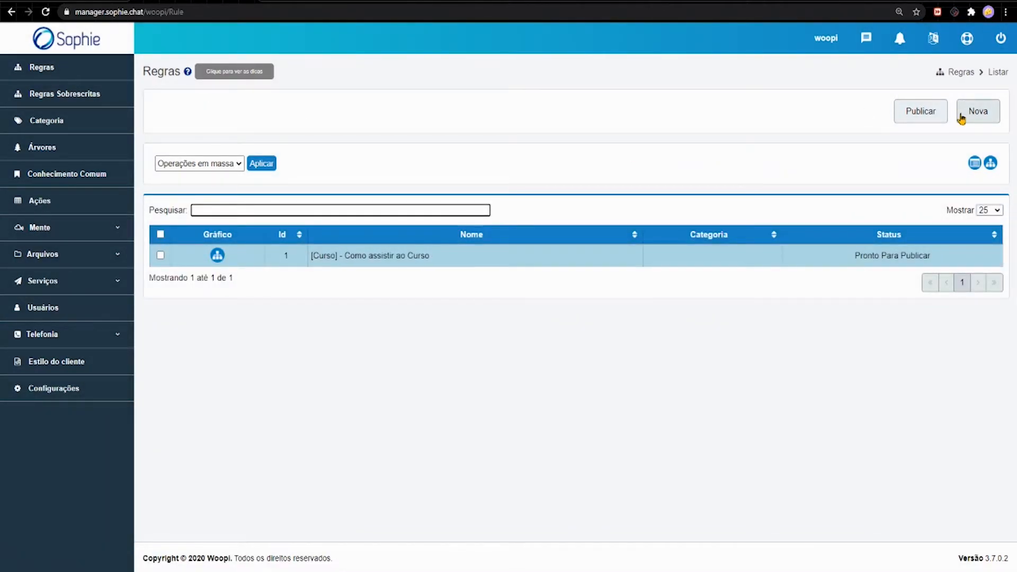
Step: Open the rule "[Curso] - Como assistir ao Curso" for editing
right_click(423, 258)
click(322, 256)
right_click(317, 277)
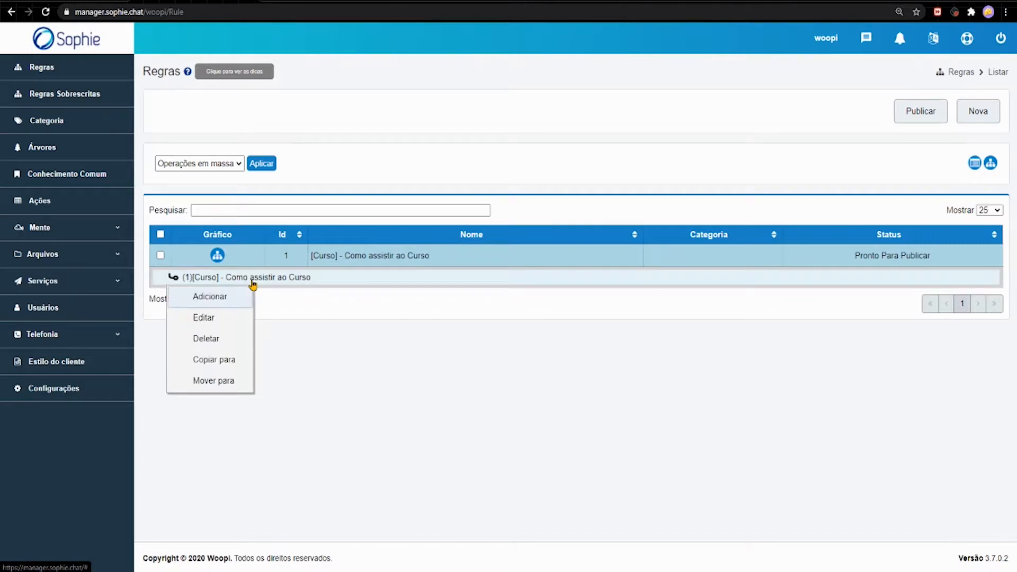
click(235, 321)
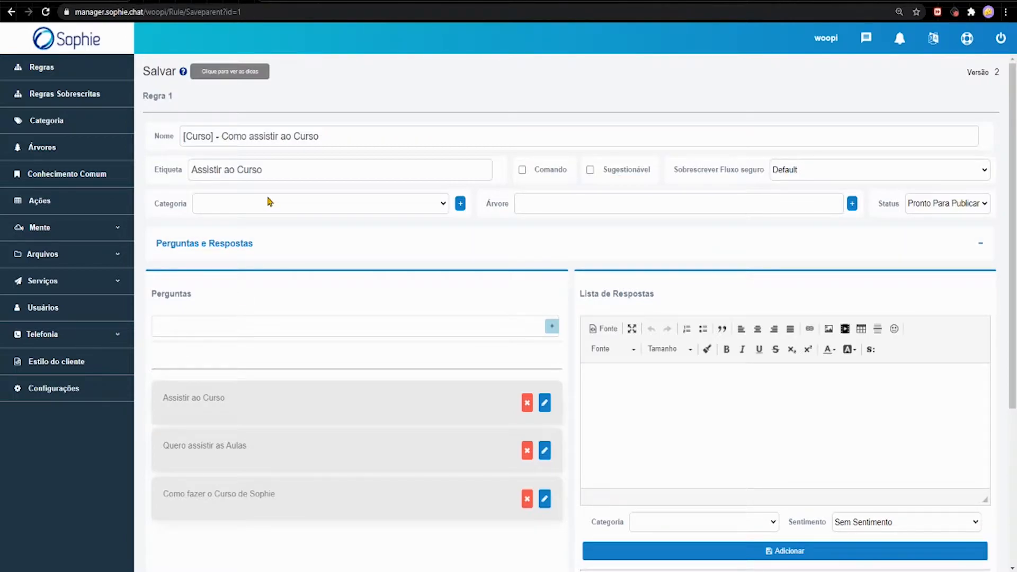
Step: Examine the rule's name with its bracketed prefix, its label (Etiqueta) and the first question in the list
drag(327, 133, 143, 154)
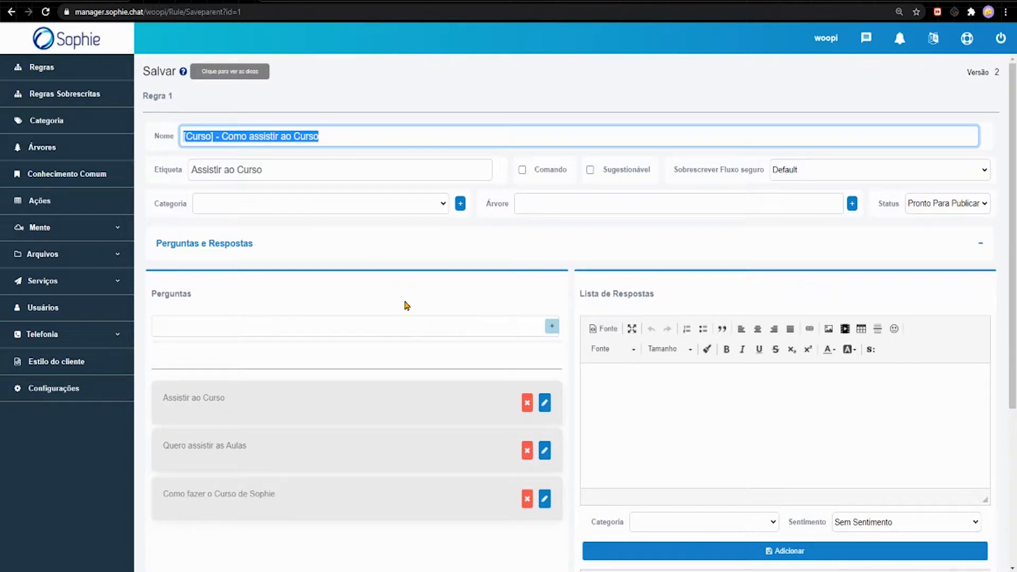
click(367, 118)
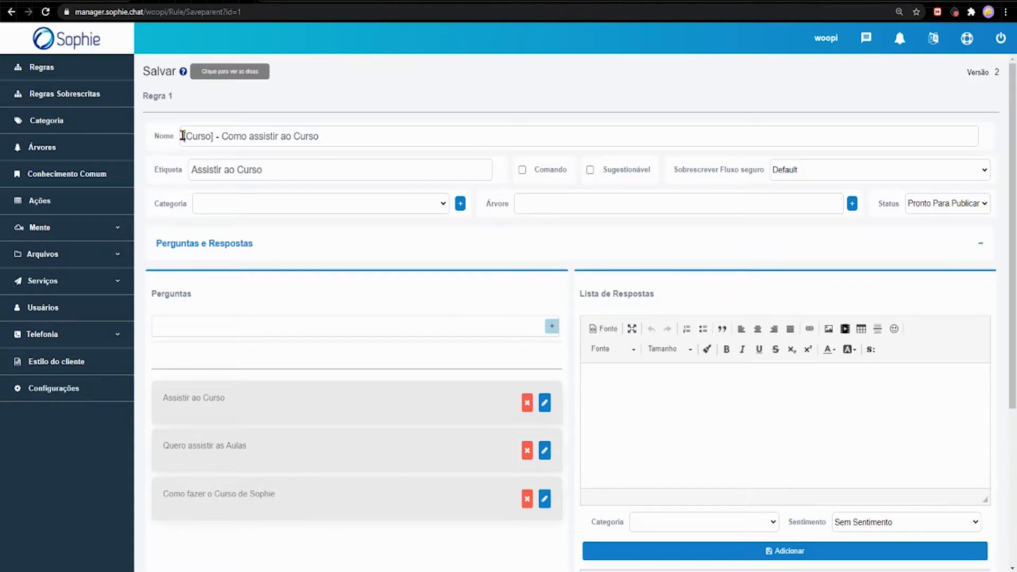
drag(182, 136, 215, 136)
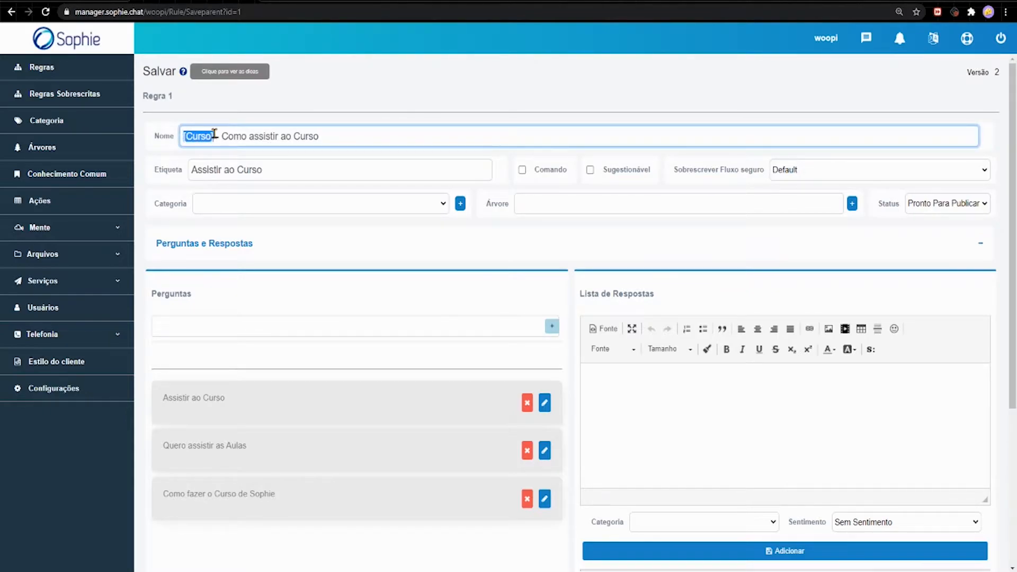
click(422, 102)
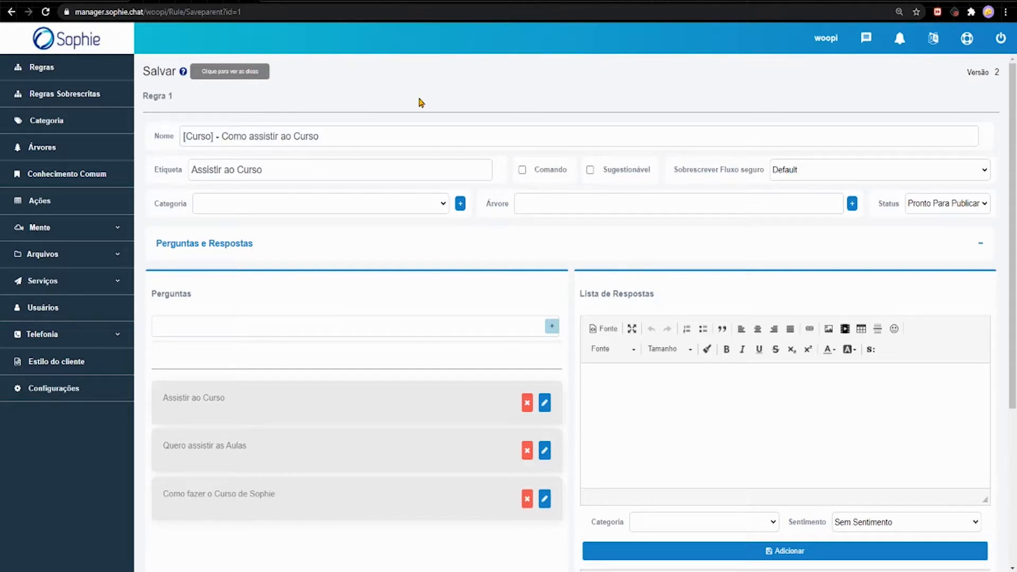
drag(286, 171, 188, 171)
click(183, 180)
double_click(212, 398)
drag(226, 399, 221, 399)
Step: Set the rule's category to Dialogo
click(231, 206)
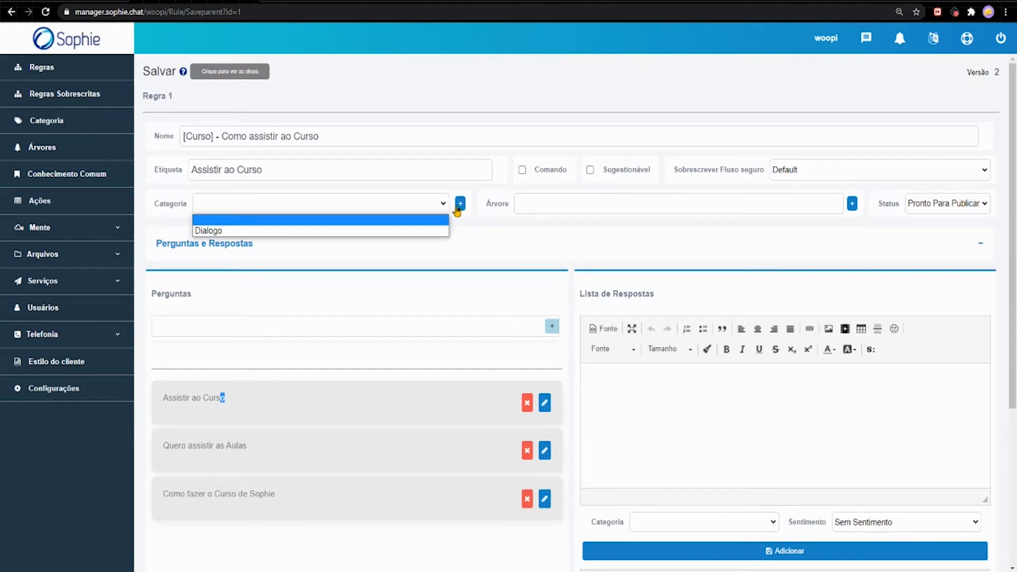
click(336, 235)
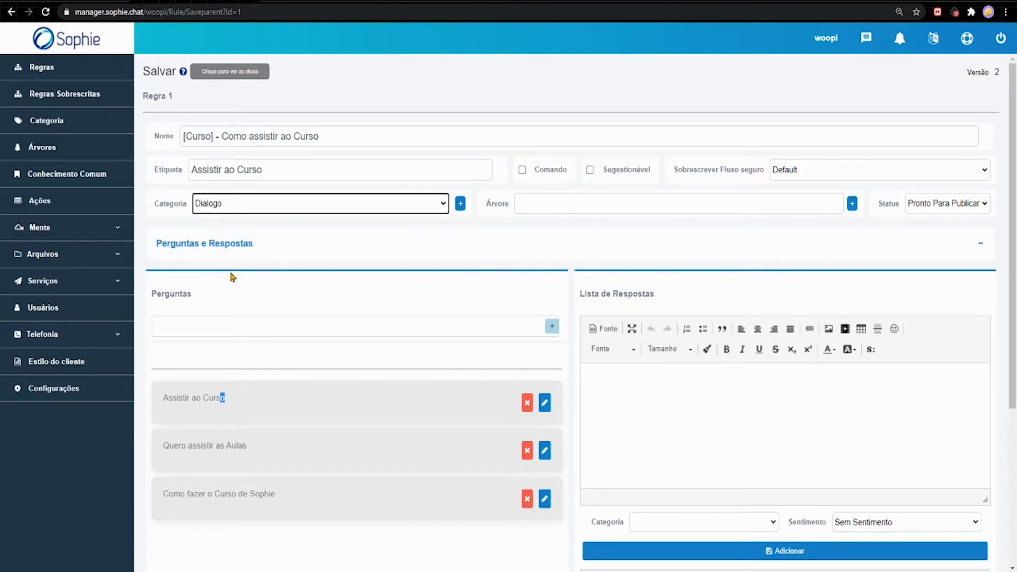
Step: Add the question "Quero assistir ao curso pelo youtube" to the rule's questions, correcting the spelling of "assistir"
scroll(225, 318, down, 3)
click(268, 215)
scroll(268, 220, down, 2)
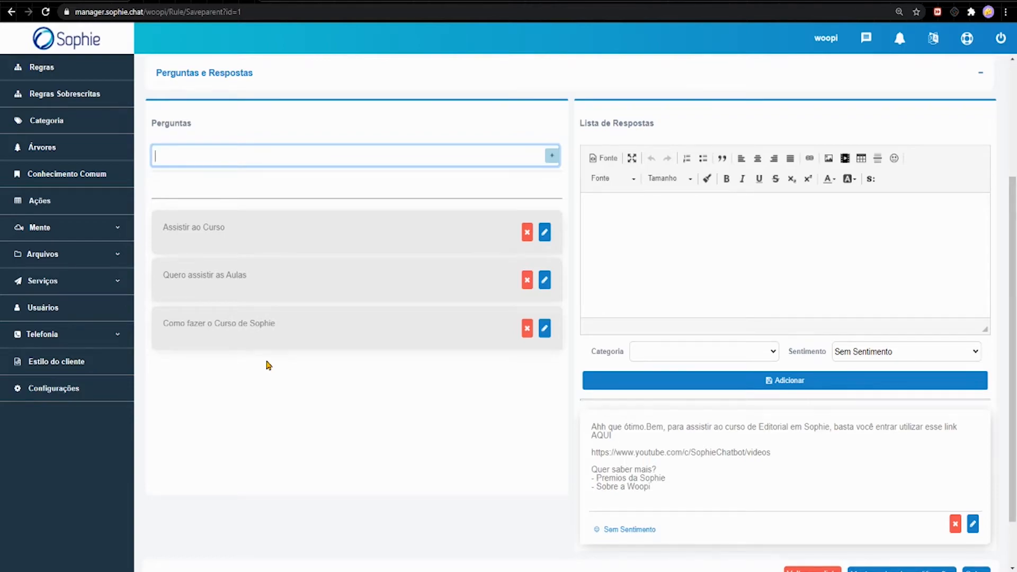
scroll(268, 366, up, 2)
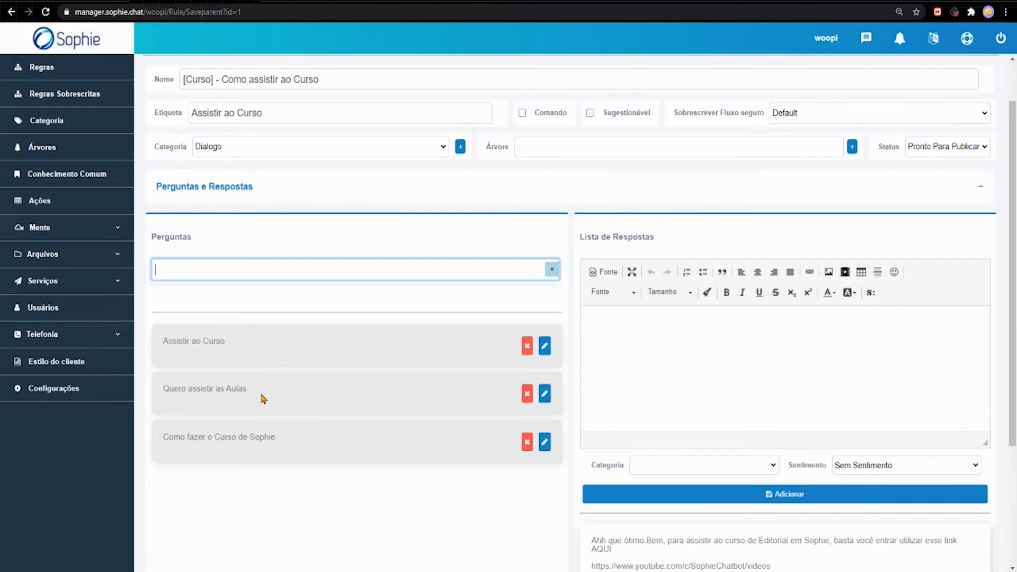
drag(272, 437, 198, 437)
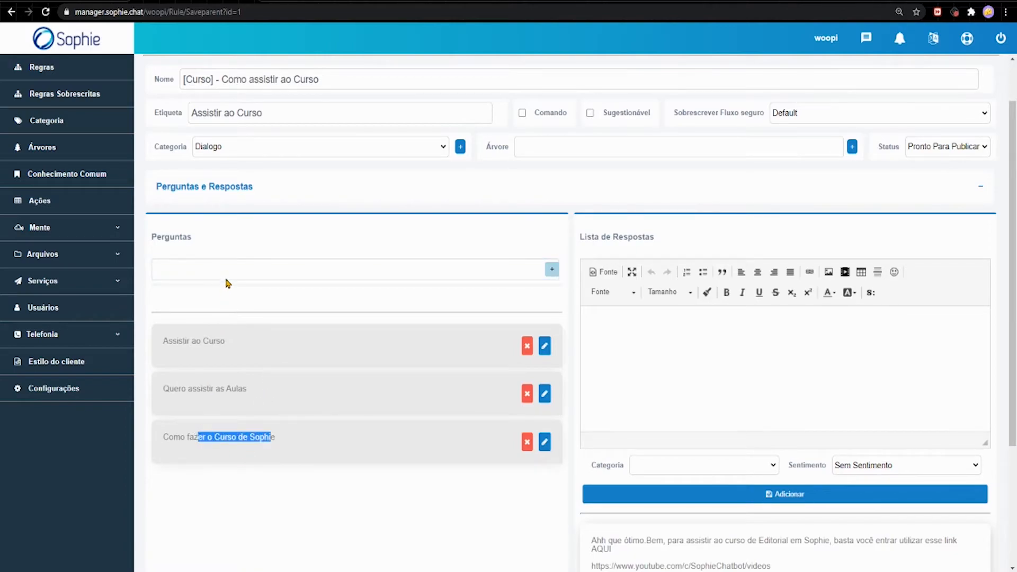
click(228, 273)
text(Q)
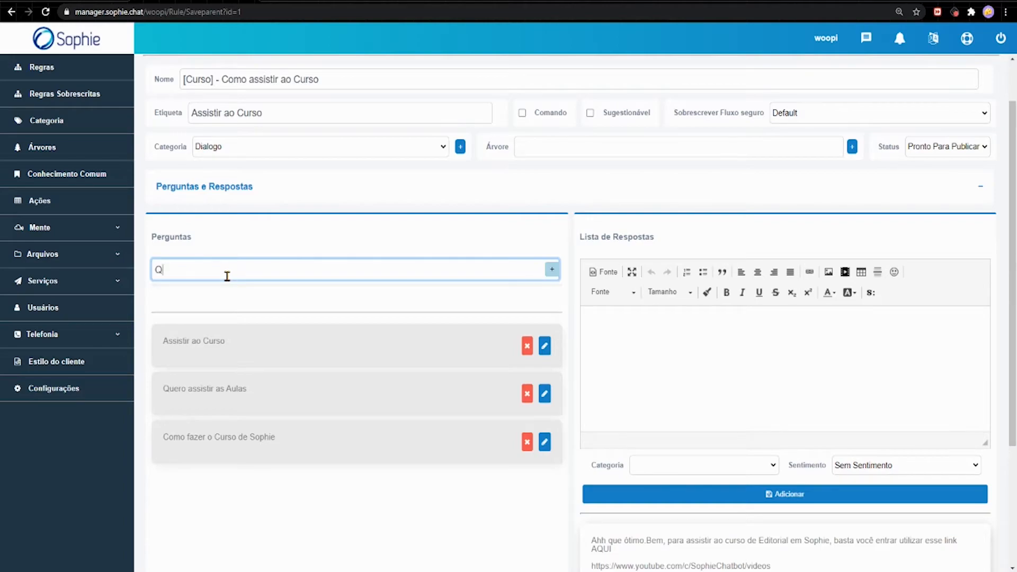
text(uero assitir ao cu)
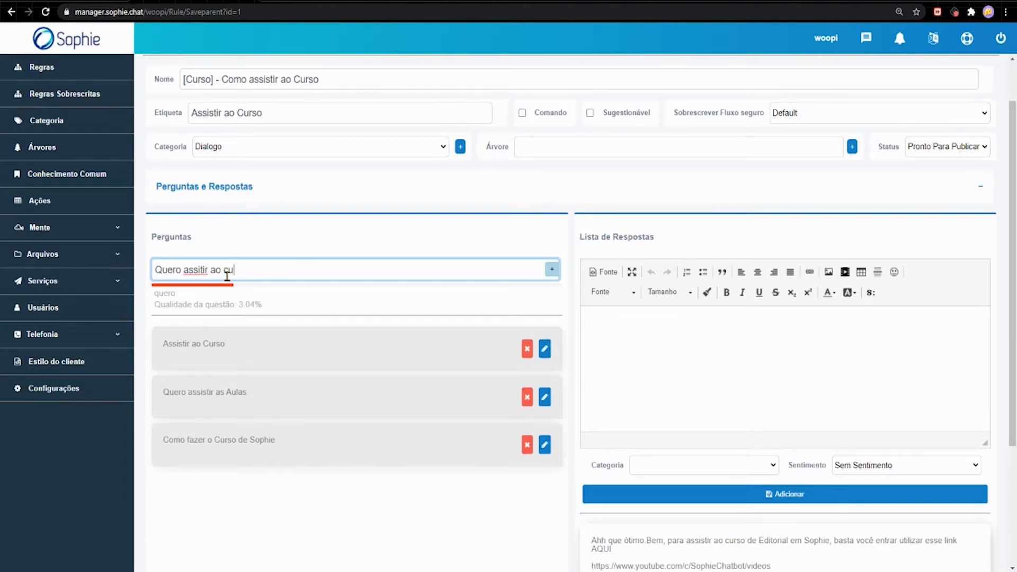
text(rso pelo youtube)
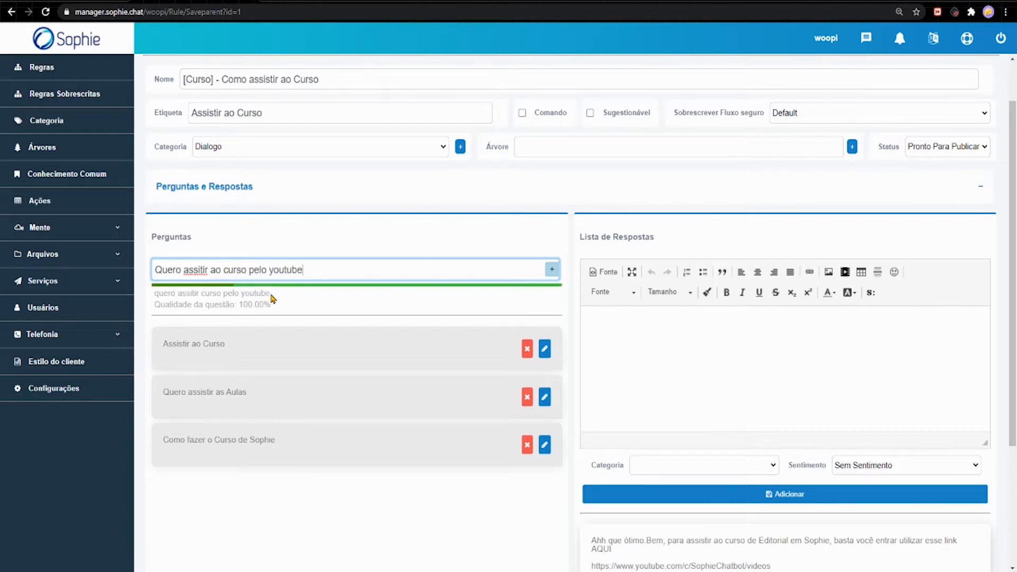
right_click(201, 270)
click(223, 277)
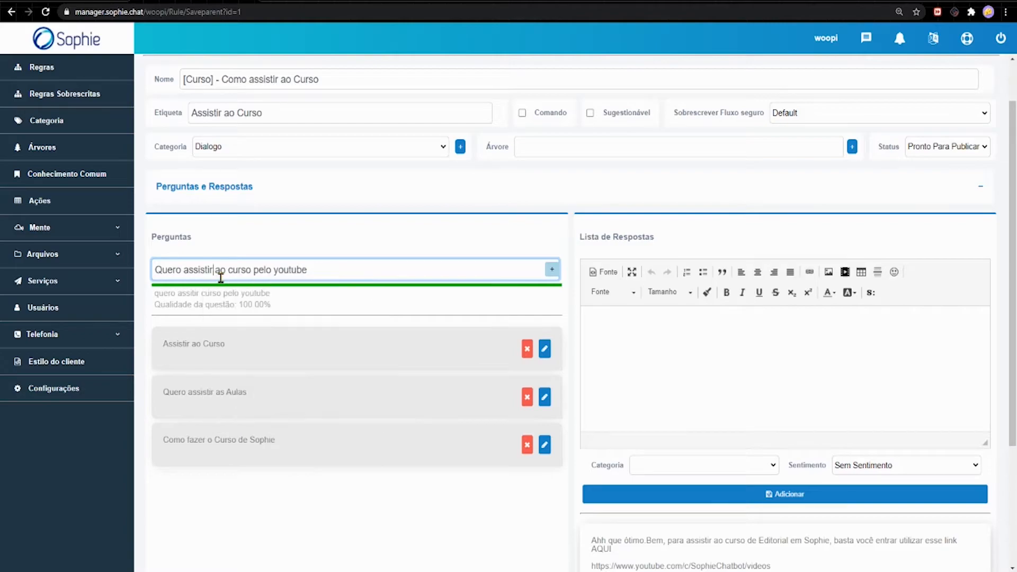
click(312, 305)
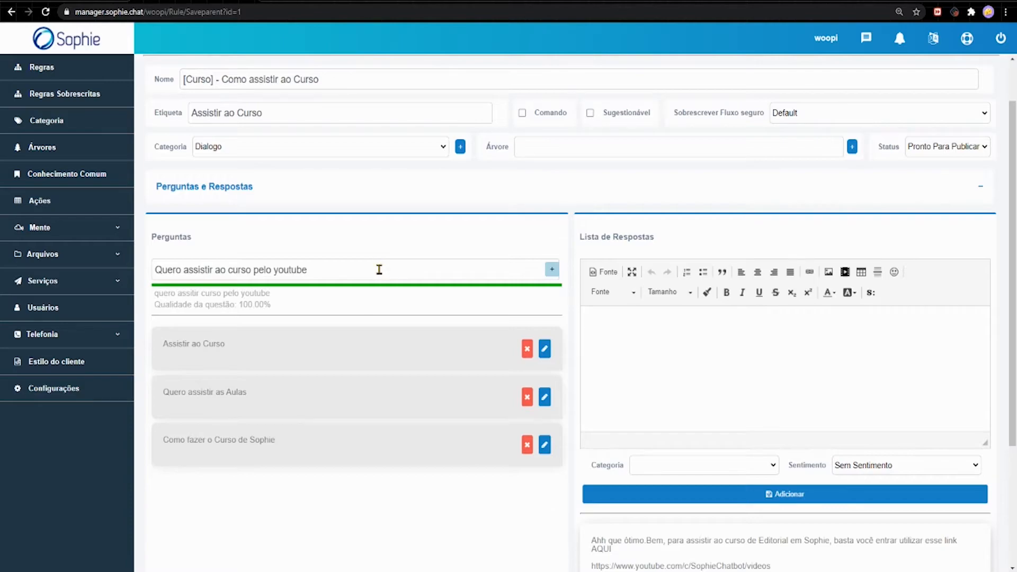
click(552, 271)
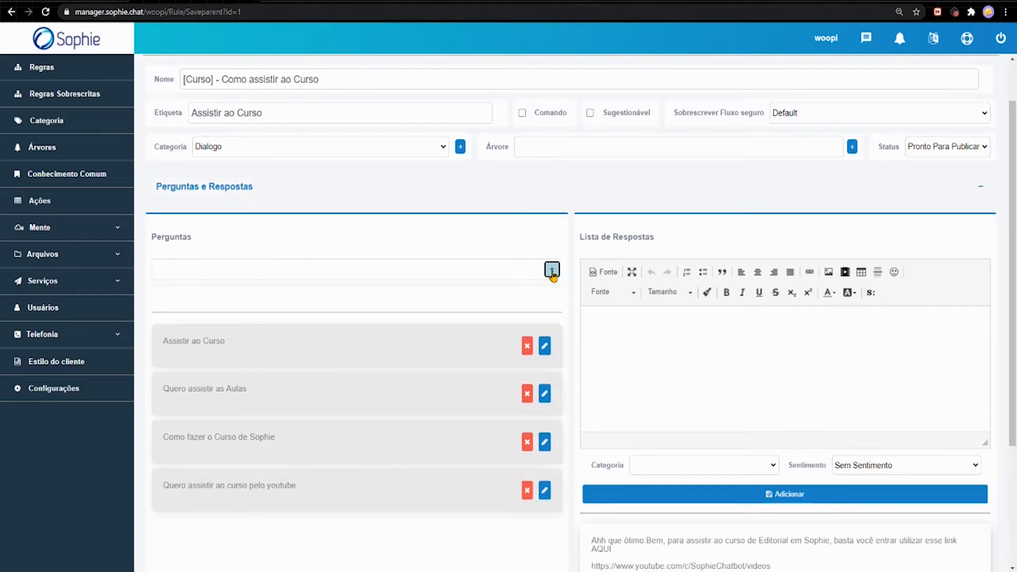
Step: Open the existing answer for editing and delete the word "AQUI" after "esse link"
scroll(559, 284, down, 1)
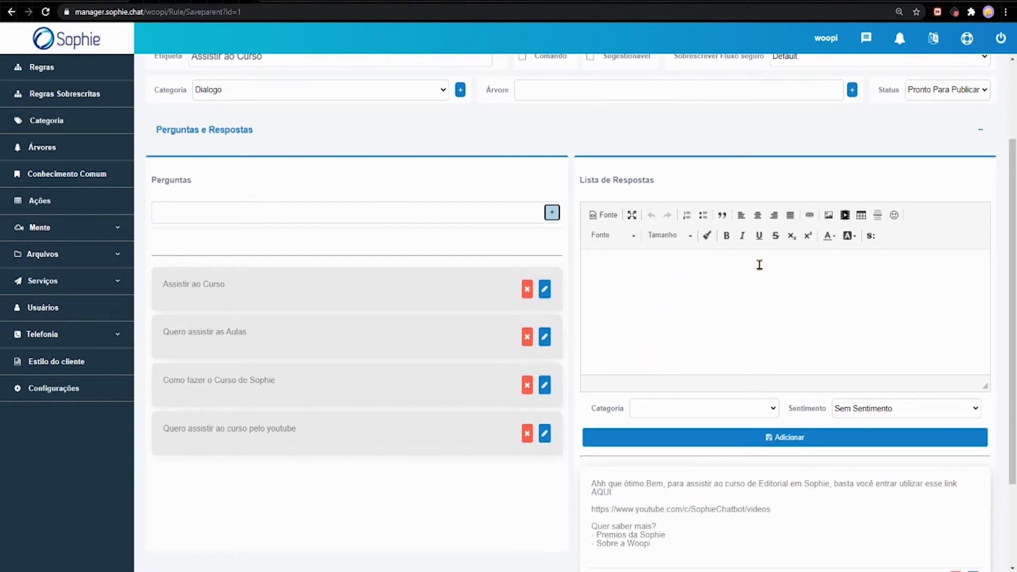
scroll(763, 337, down, 1)
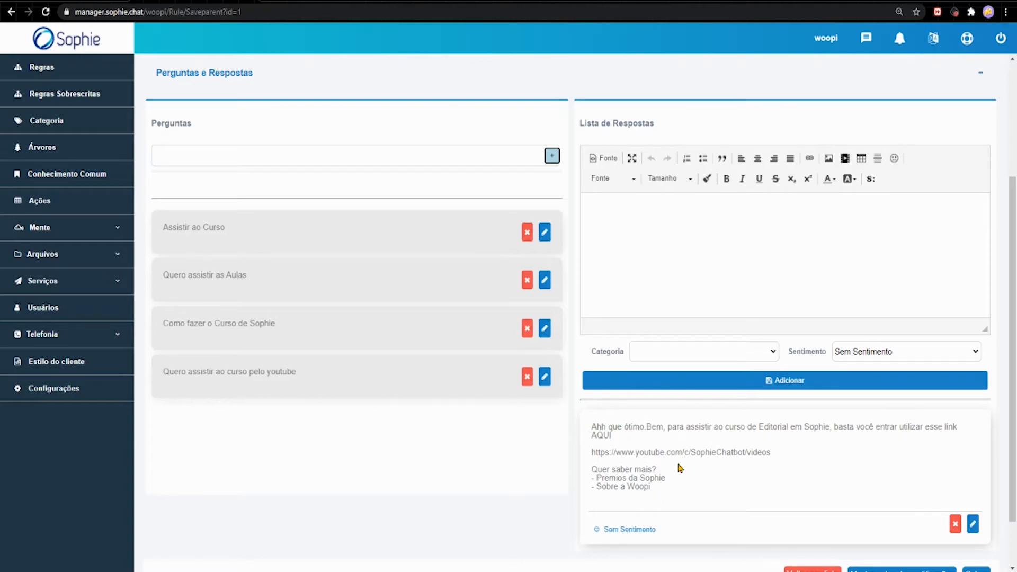
click(973, 525)
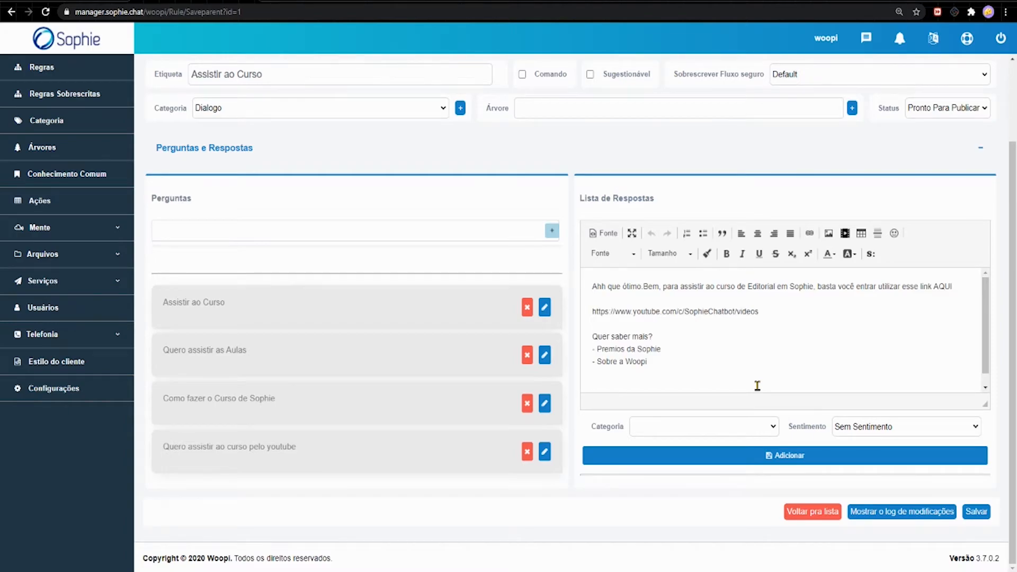
key(ctrl+plus)
key(ctrl+plus)
key(ctrl+plus)
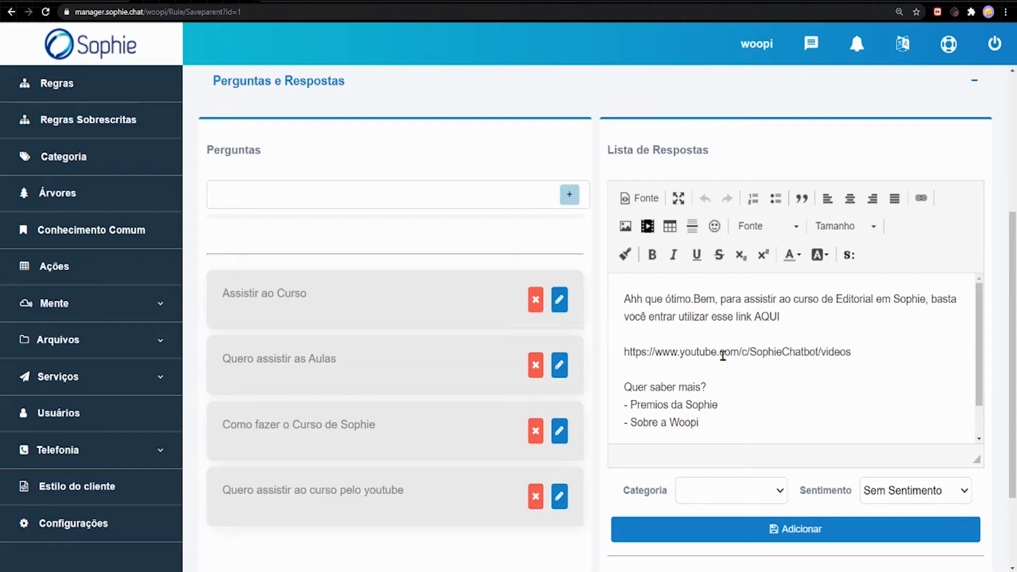
drag(754, 318, 782, 317)
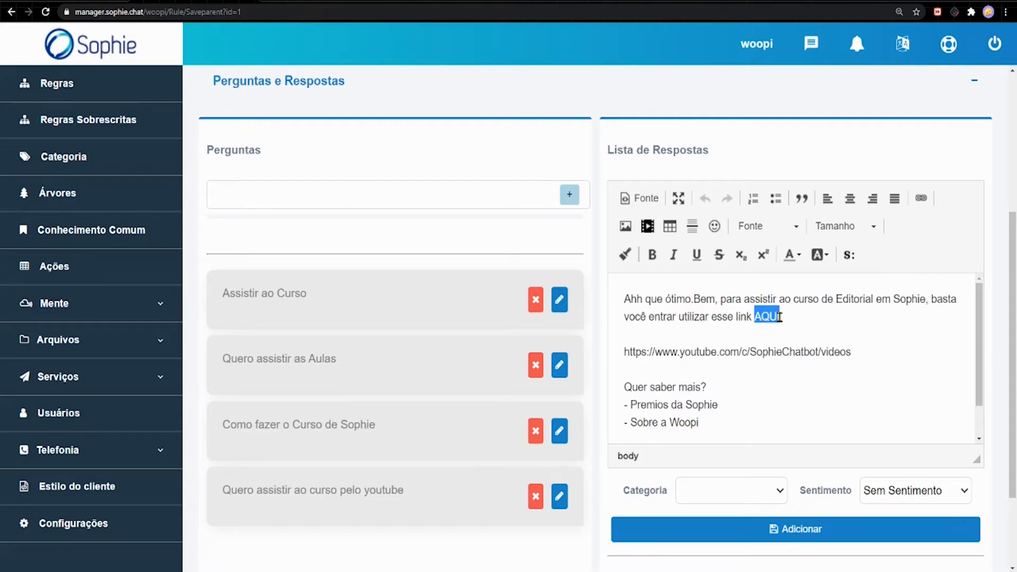
key(BackSpace)
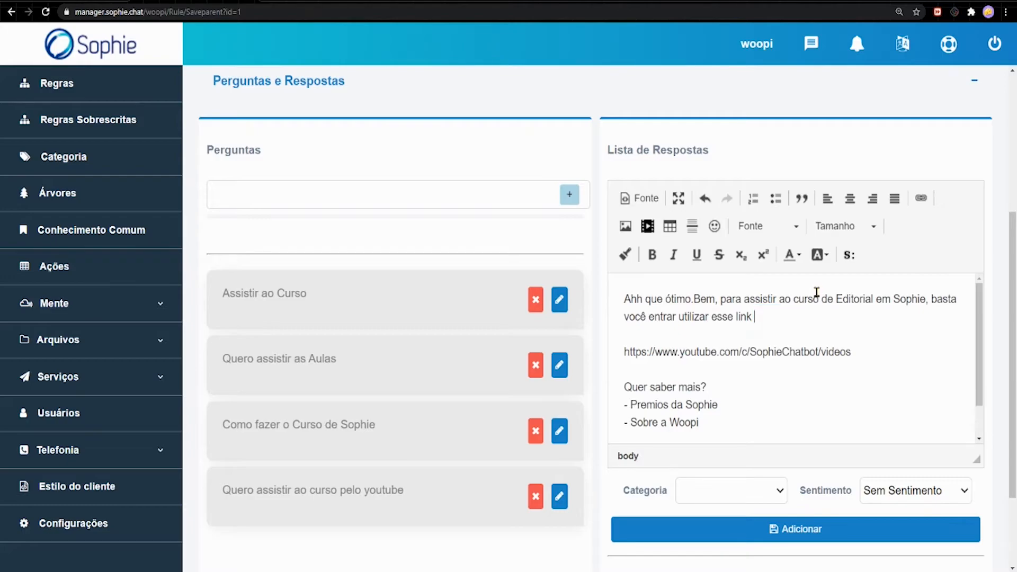
Step: Start a c:link command after "esse link" in the answer and set its label to "AQUI"
click(849, 256)
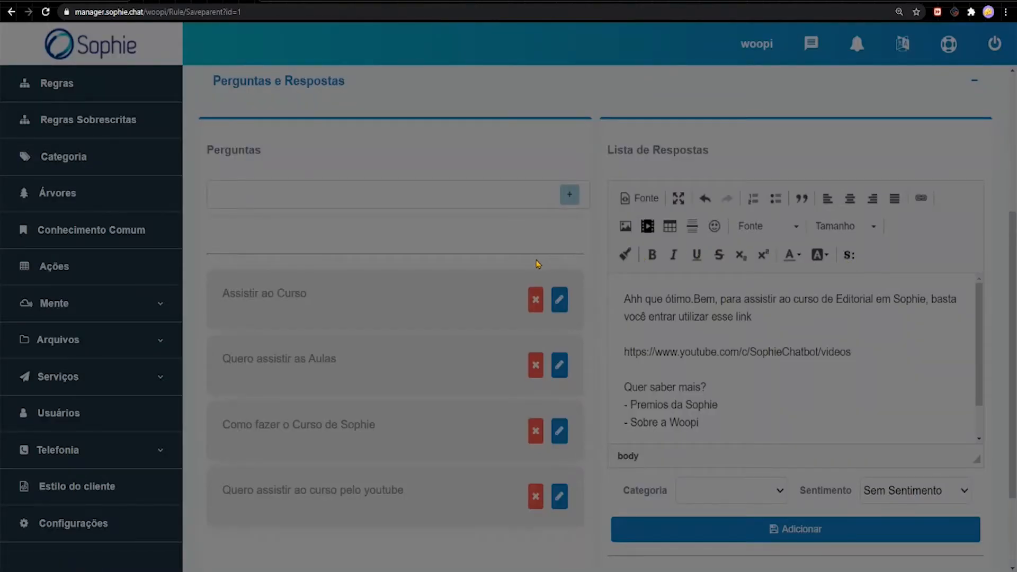
click(443, 266)
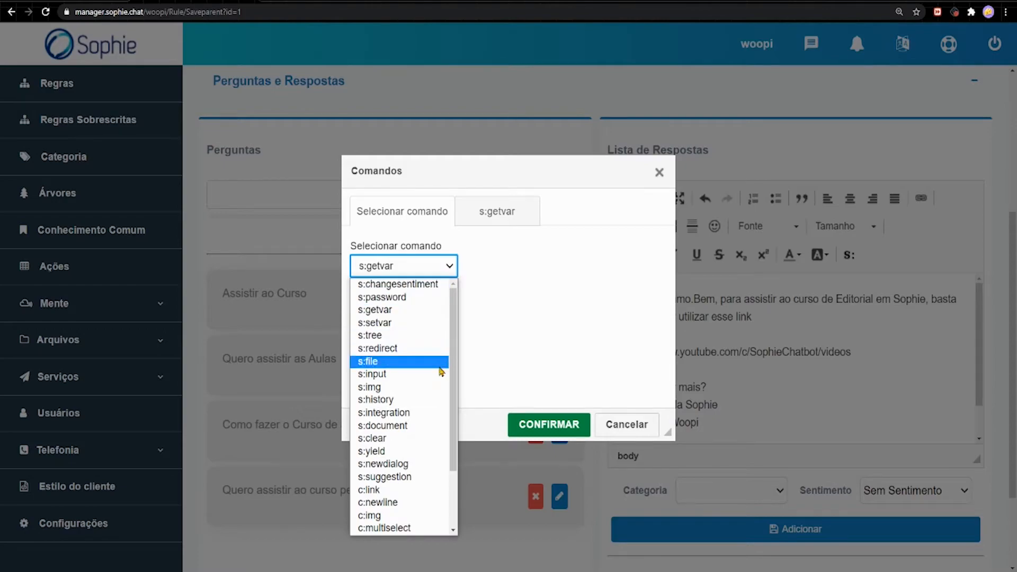
click(434, 490)
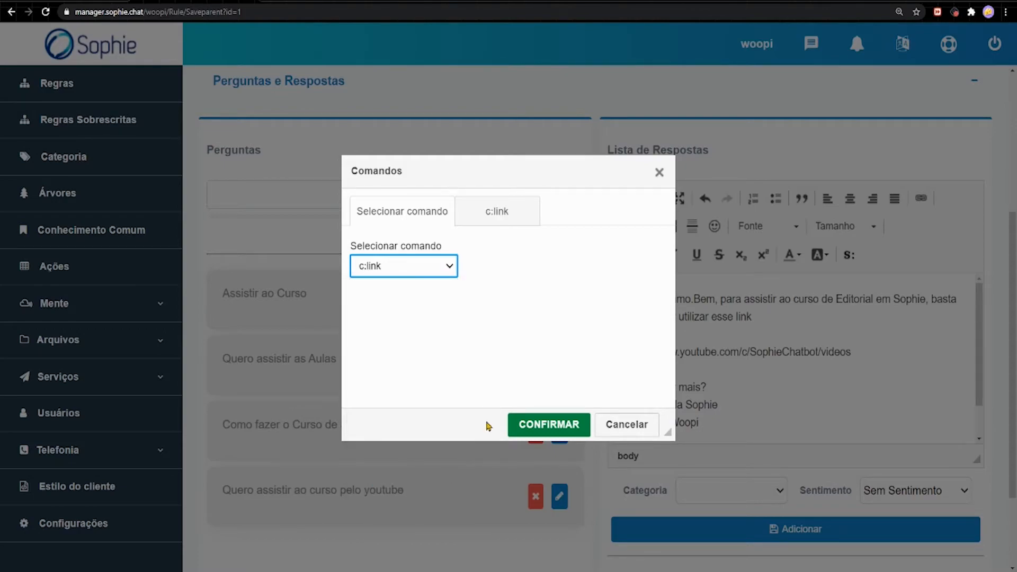
click(502, 221)
click(462, 266)
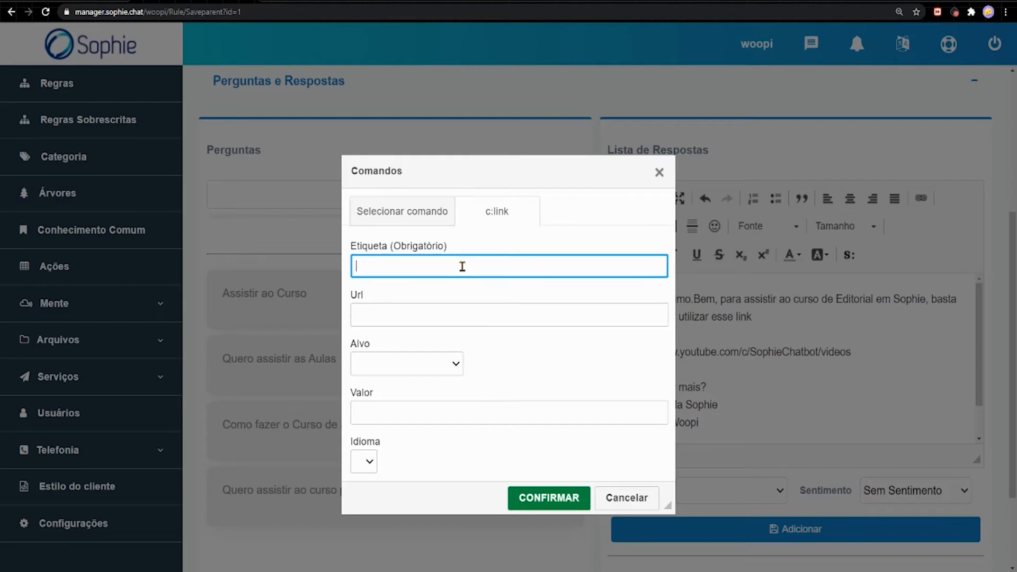
text(AQUI)
click(456, 312)
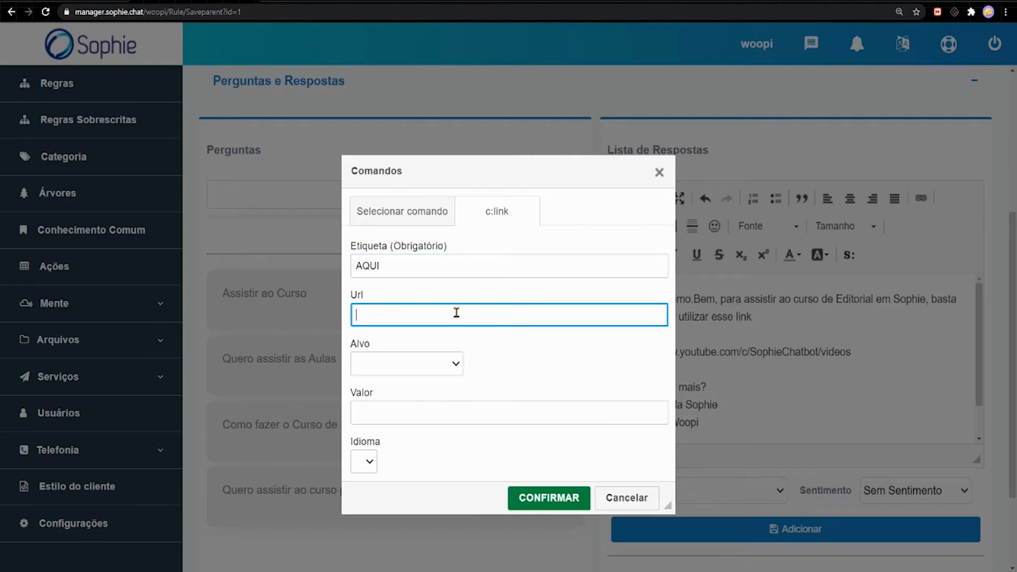
text(https://www.youtube.com/c/SophieChatbot/videos)
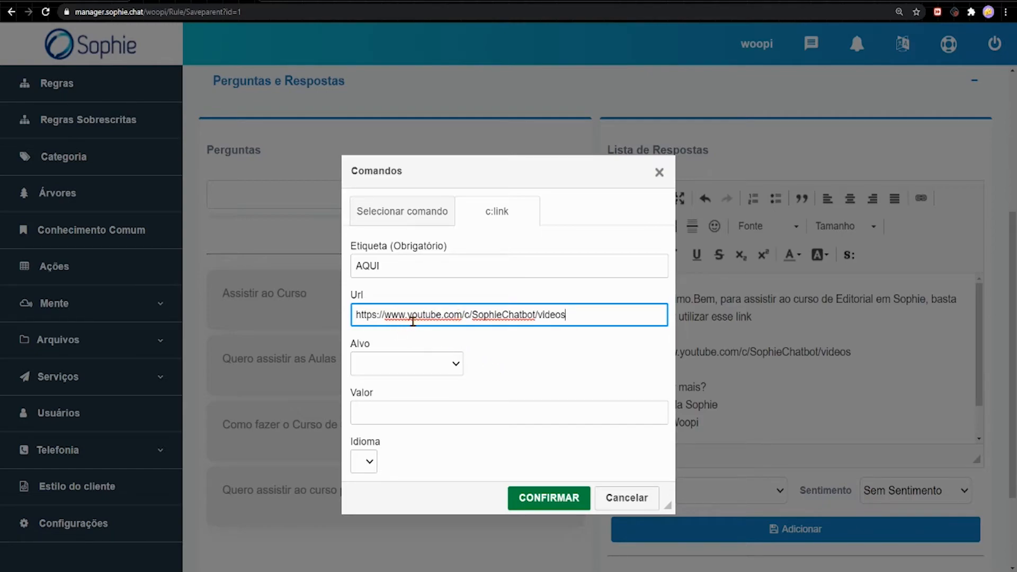
click(391, 367)
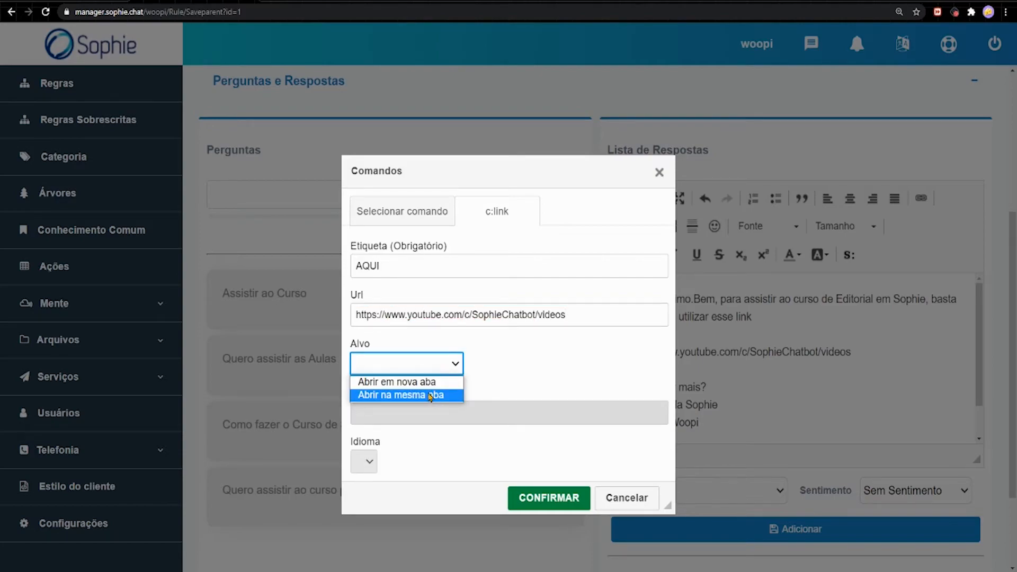
click(415, 382)
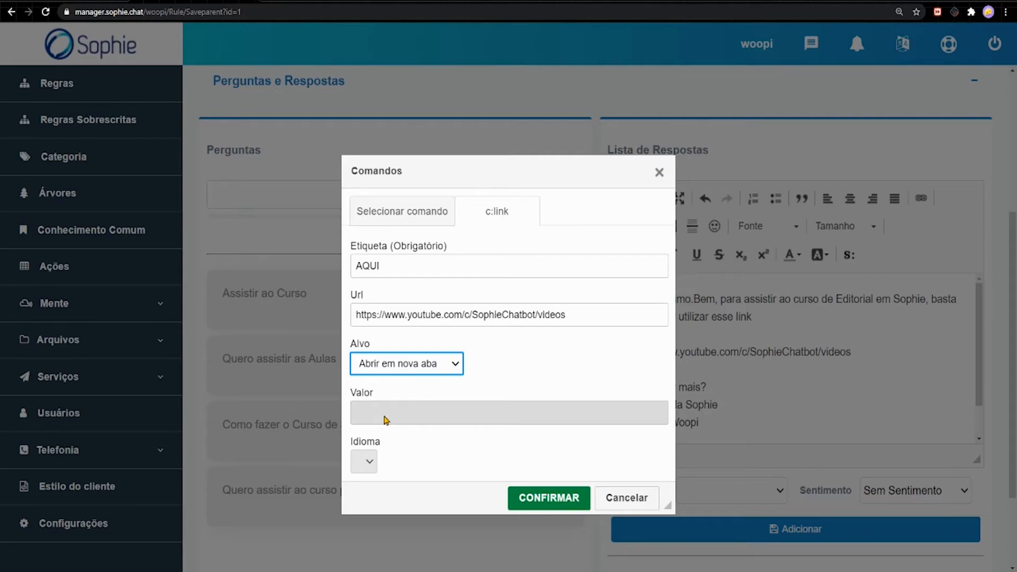
Step: Insert the configured c:link command into the answer, then reopen it to review its settings and confirm them
click(535, 498)
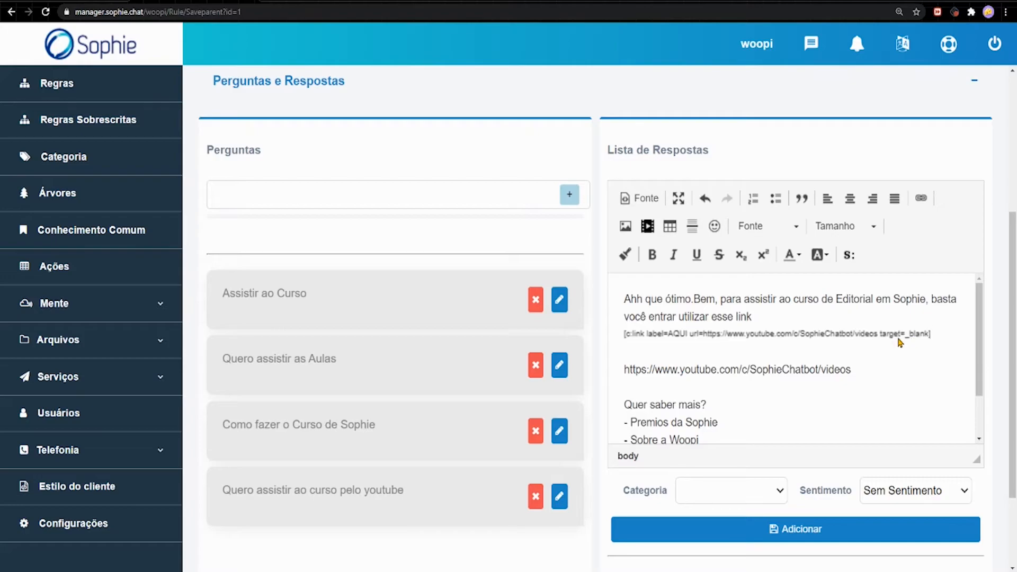
click(754, 339)
double_click(756, 340)
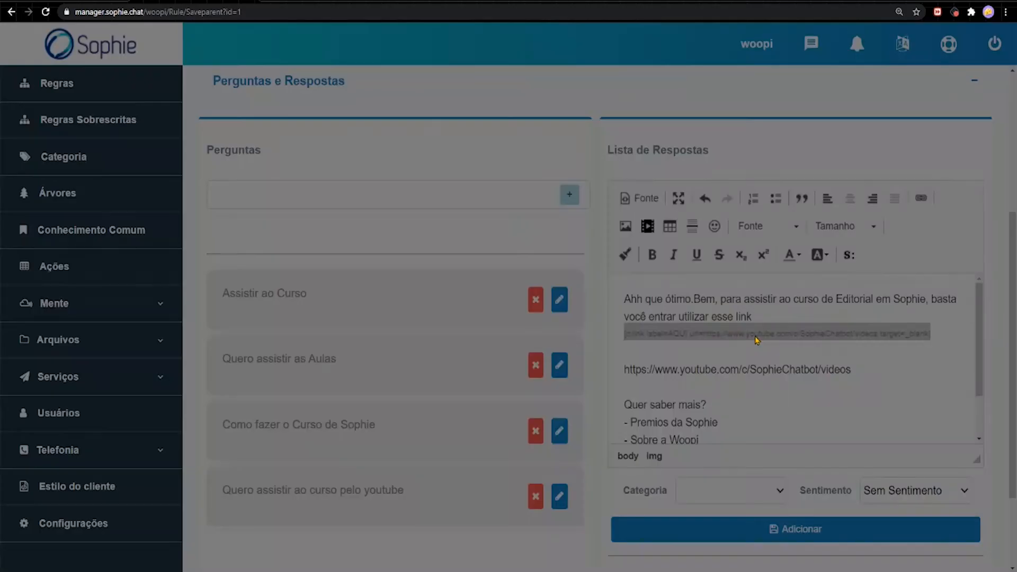
click(517, 228)
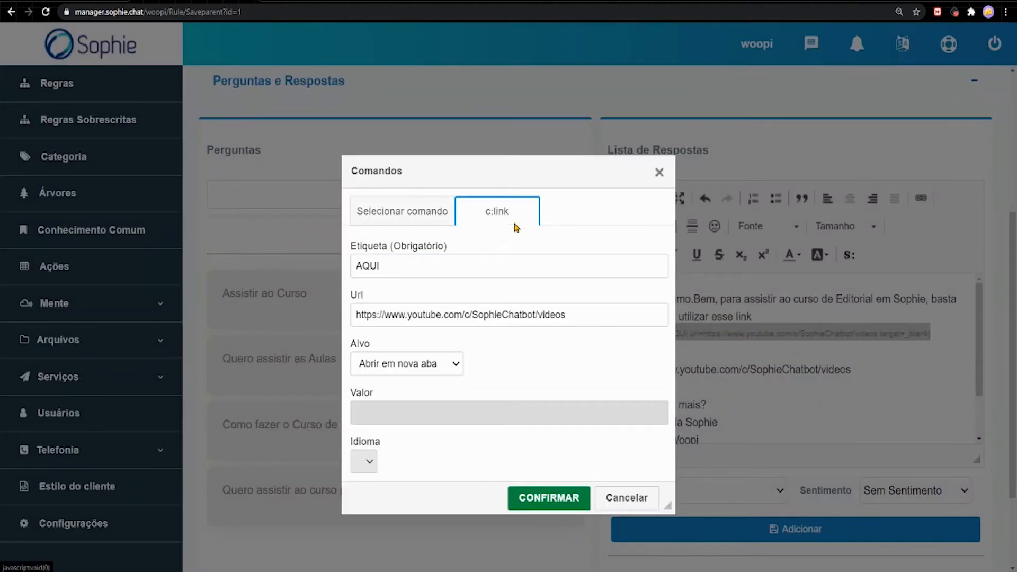
click(562, 498)
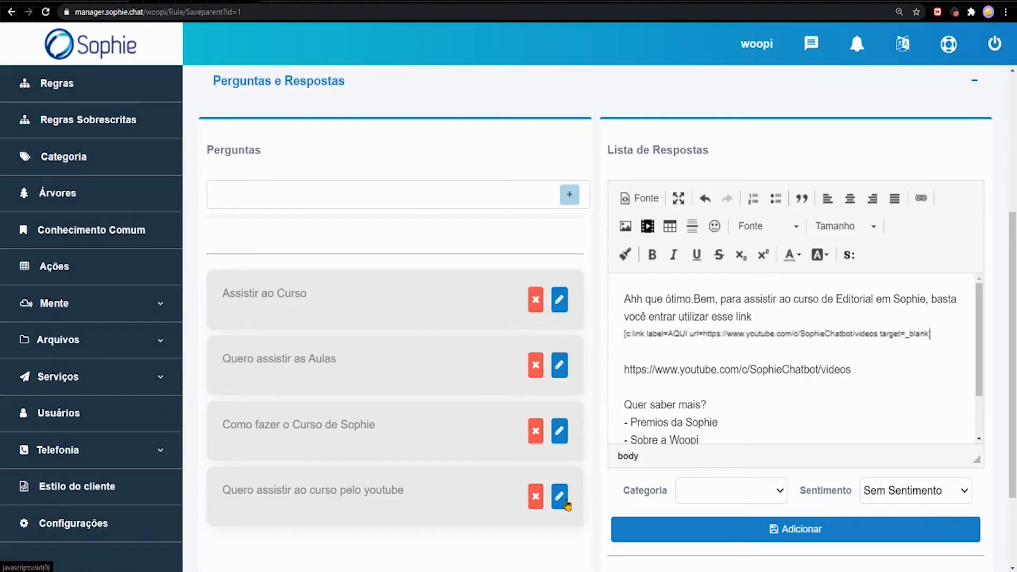
Step: Delete the plain YouTube URL below the link command and insert a c:newline command in its place
drag(872, 374, 623, 343)
key(BackSpace)
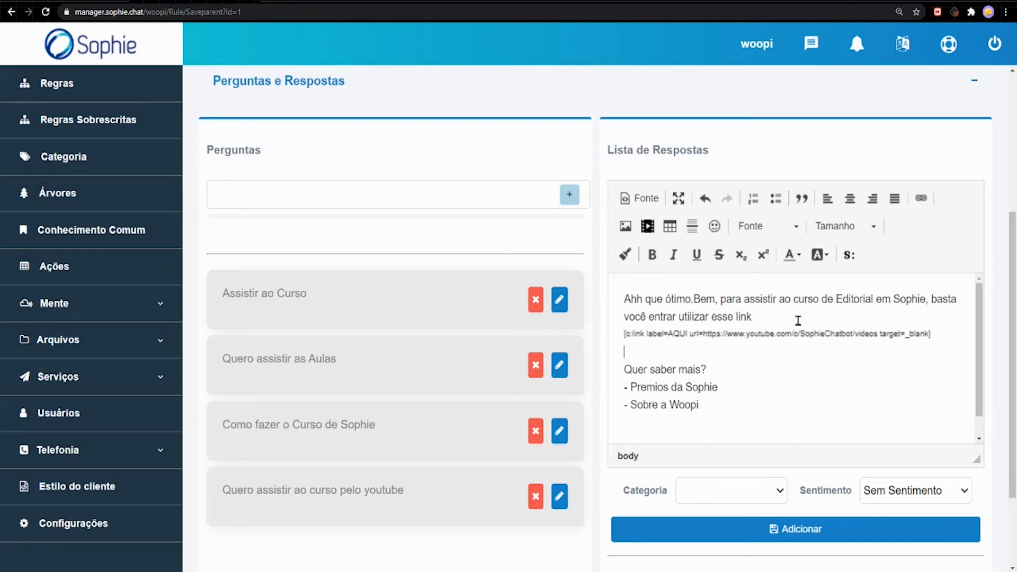
click(848, 263)
click(450, 267)
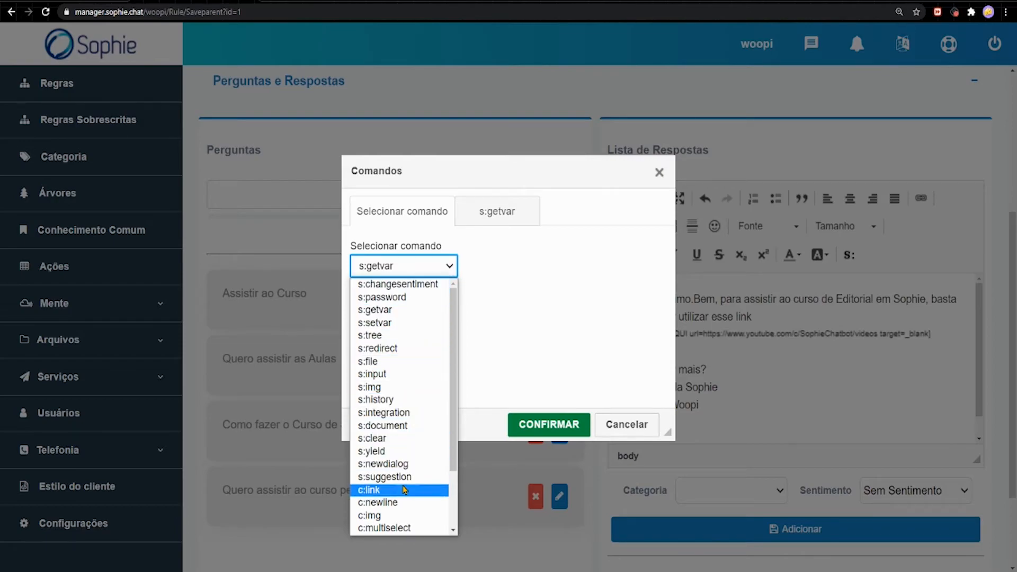
click(404, 503)
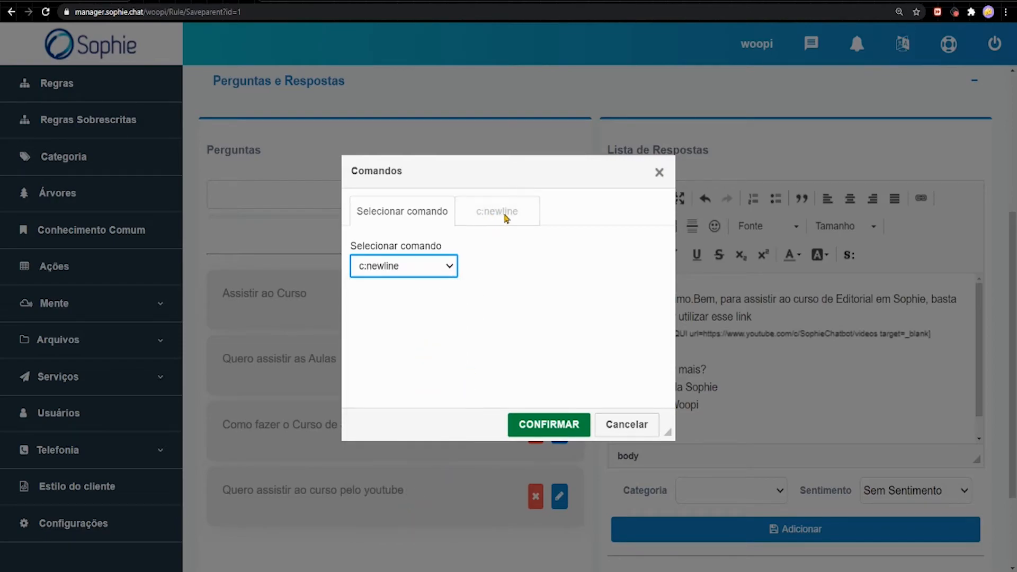
click(545, 428)
Step: Duplicate the c:newline command beside itself and add another one after "Ahh que ótimo." in the answer
click(655, 350)
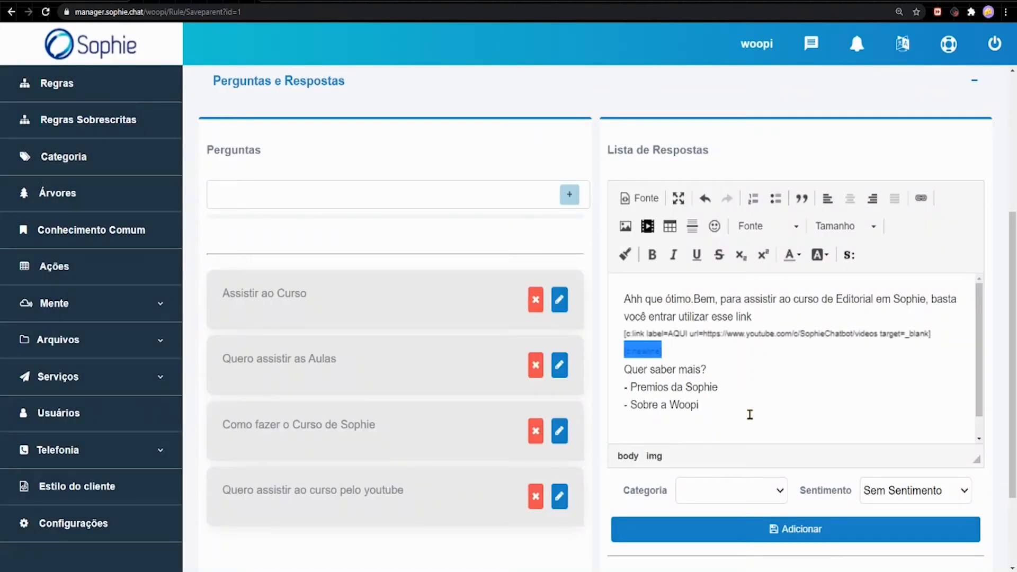
key(Right)
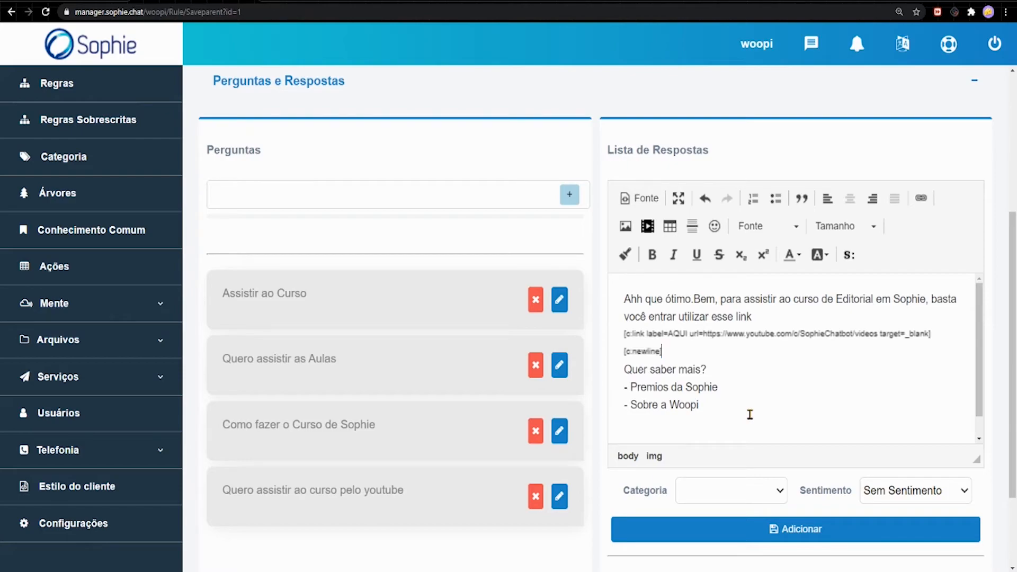
click(655, 351)
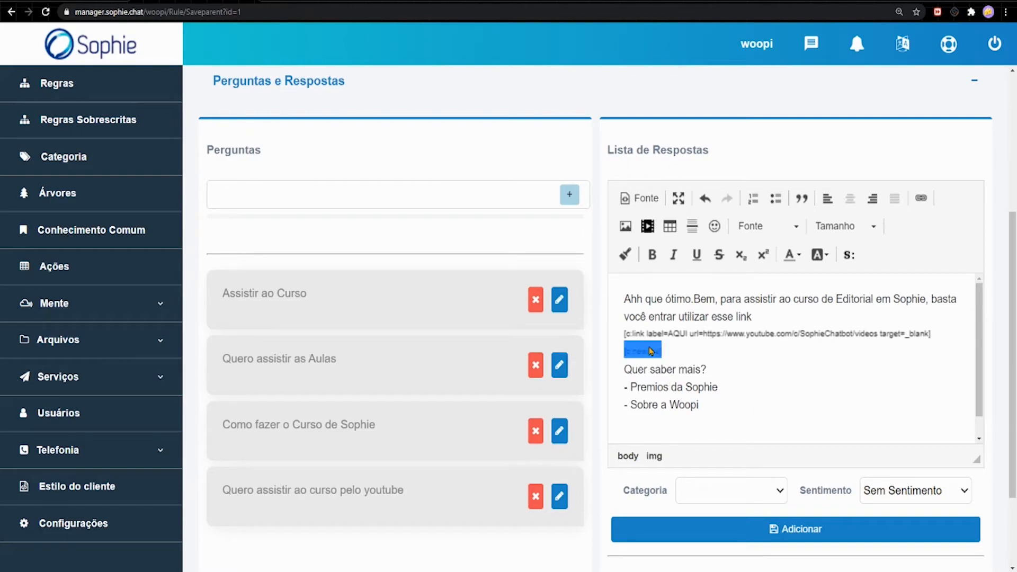
key(Right)
key(ctrl+v)
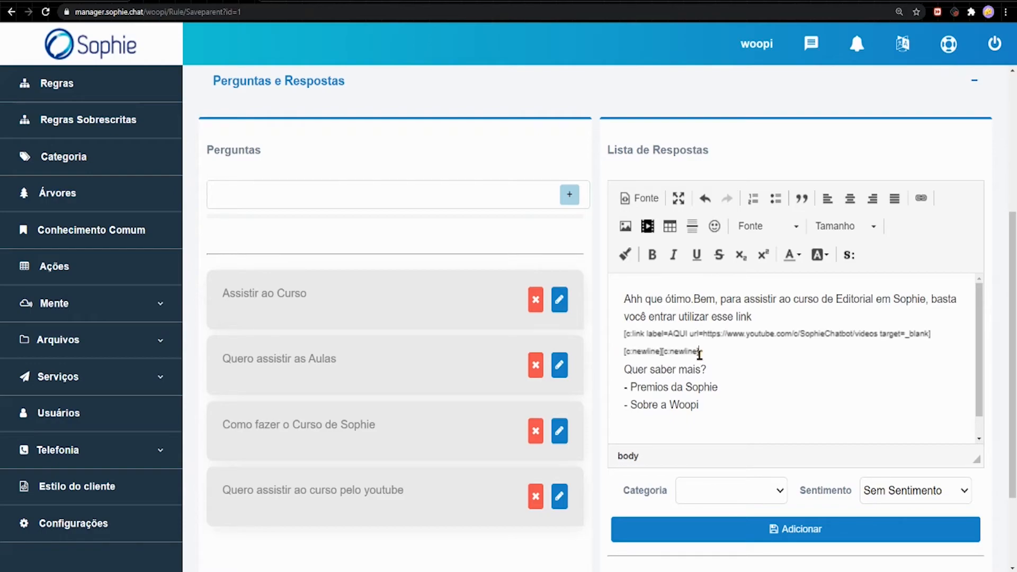
click(693, 299)
text([c:newline])
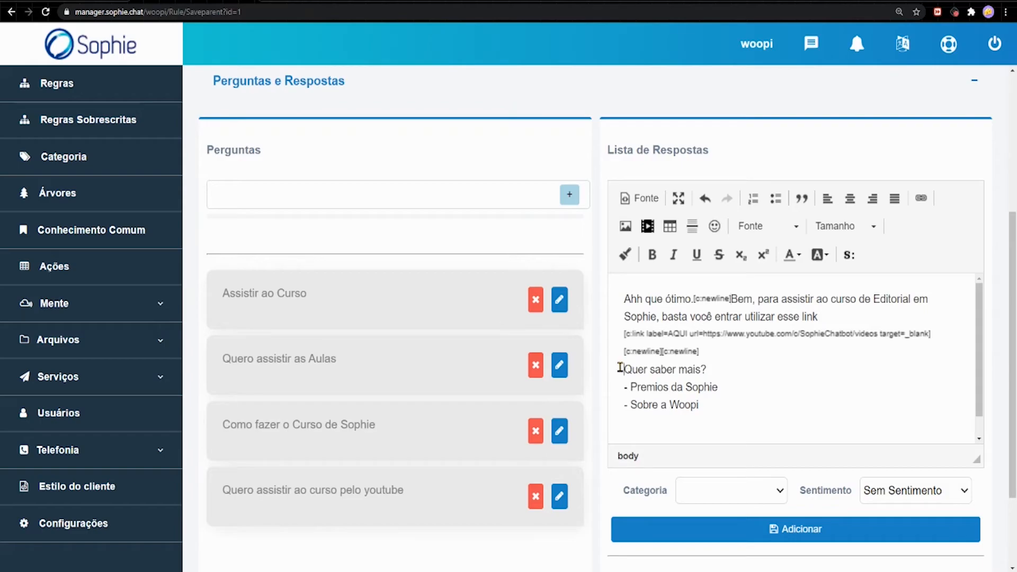
Step: Start a c:link command after "Quer saber mais?" in the answer and set its label to "Premios da Sophie"
drag(704, 408, 622, 392)
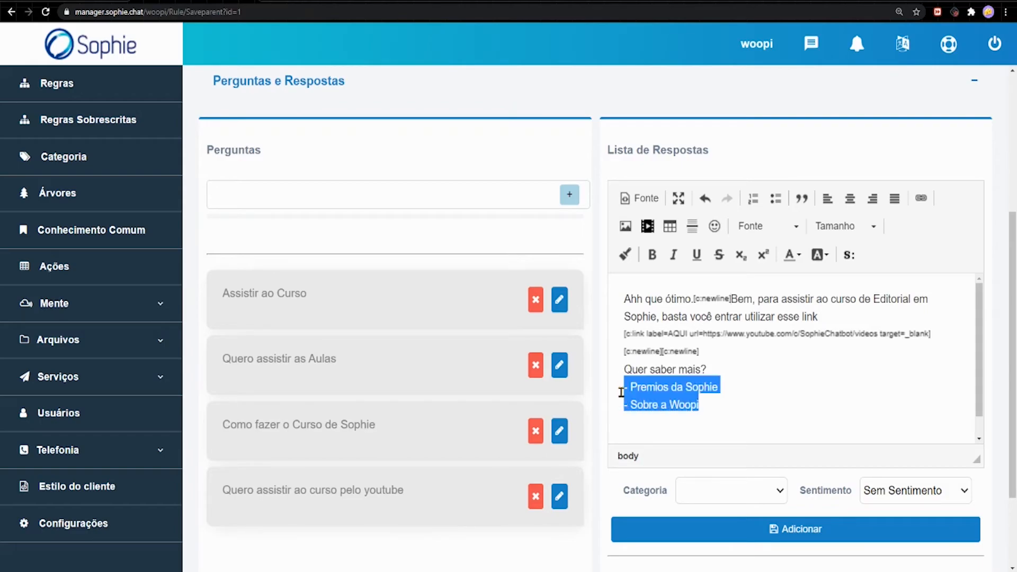
click(719, 406)
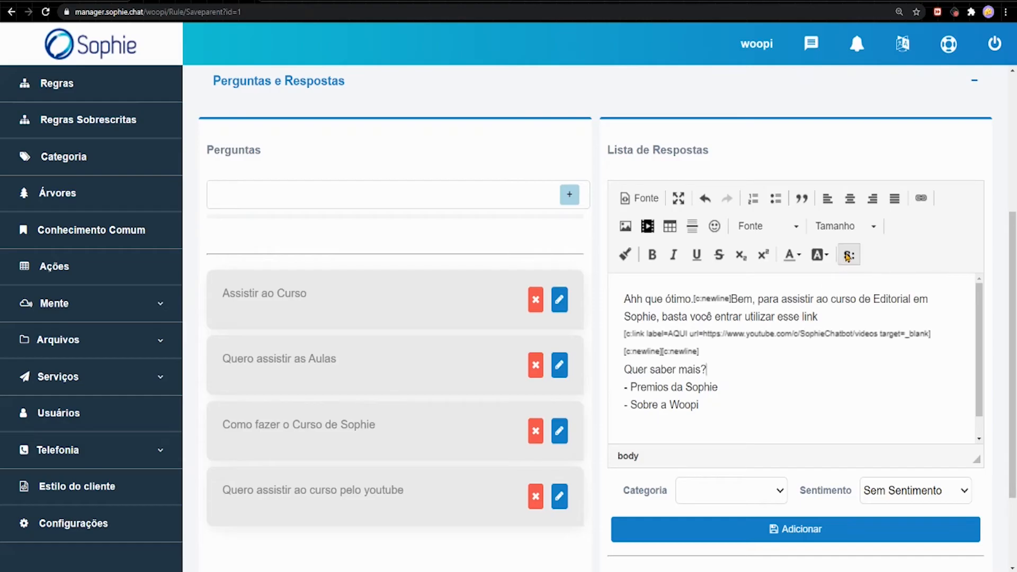
click(846, 256)
click(443, 266)
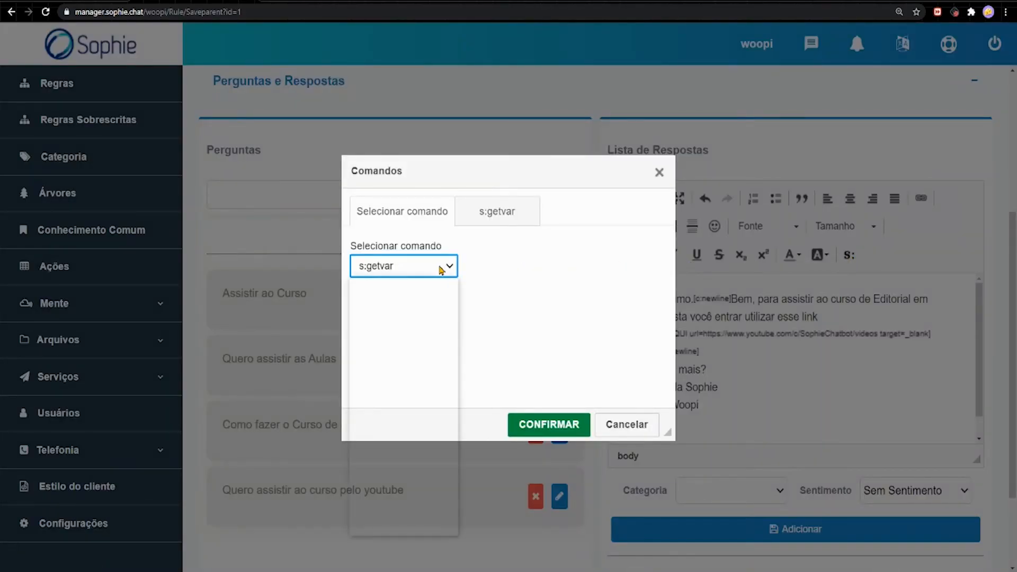
click(428, 490)
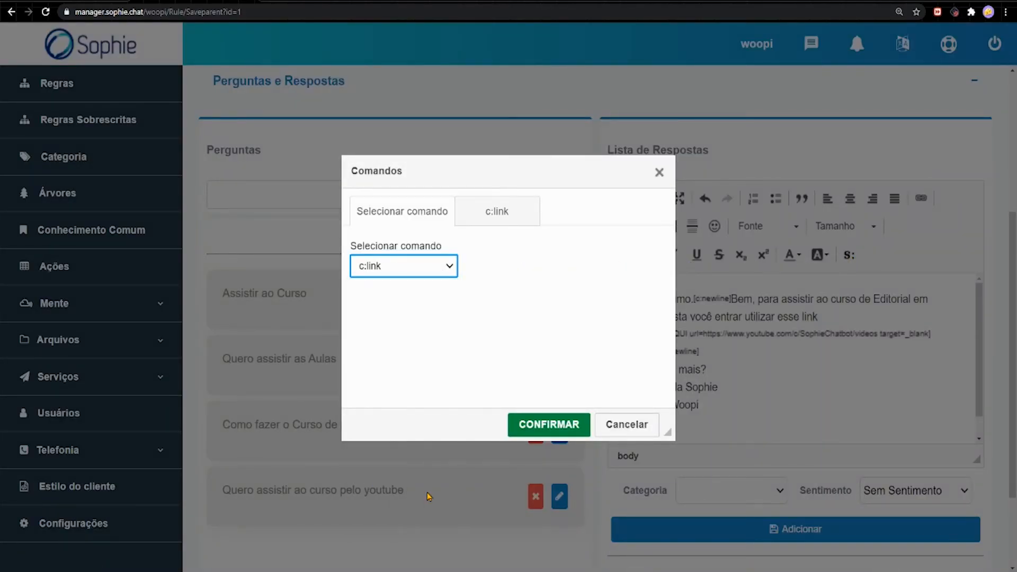
click(469, 227)
drag(548, 187, 458, 155)
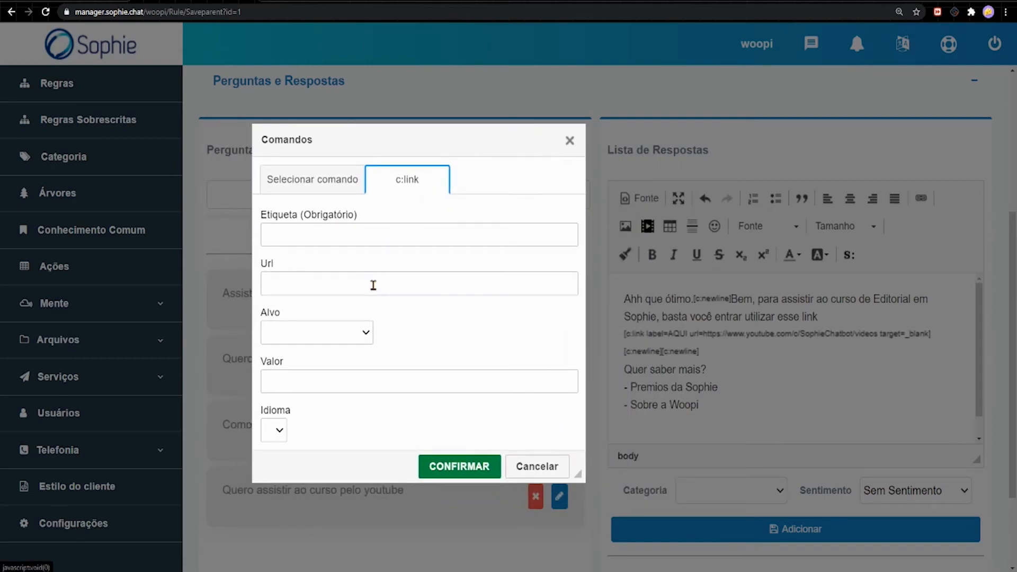
click(404, 239)
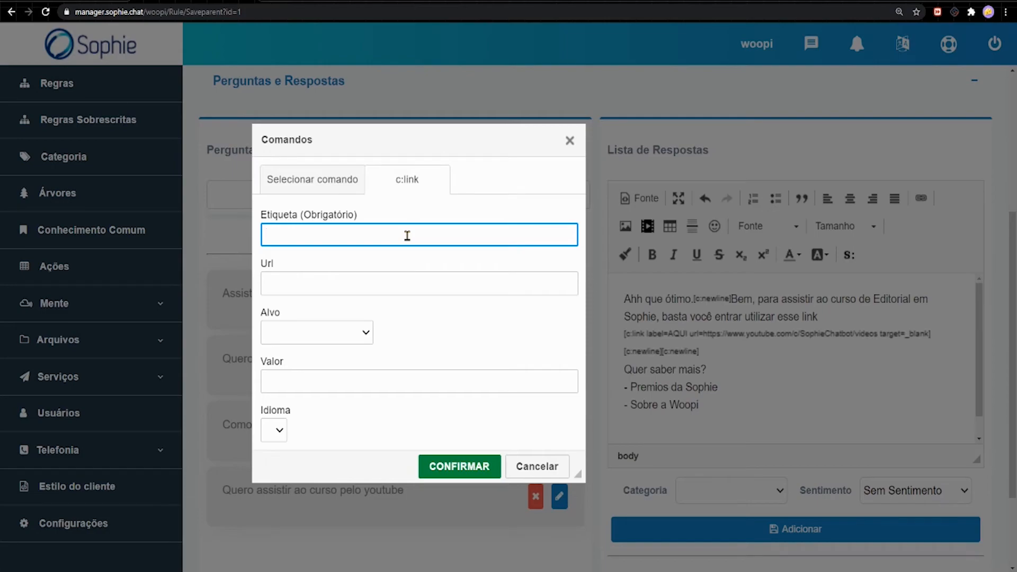
text(Premios da Sophie)
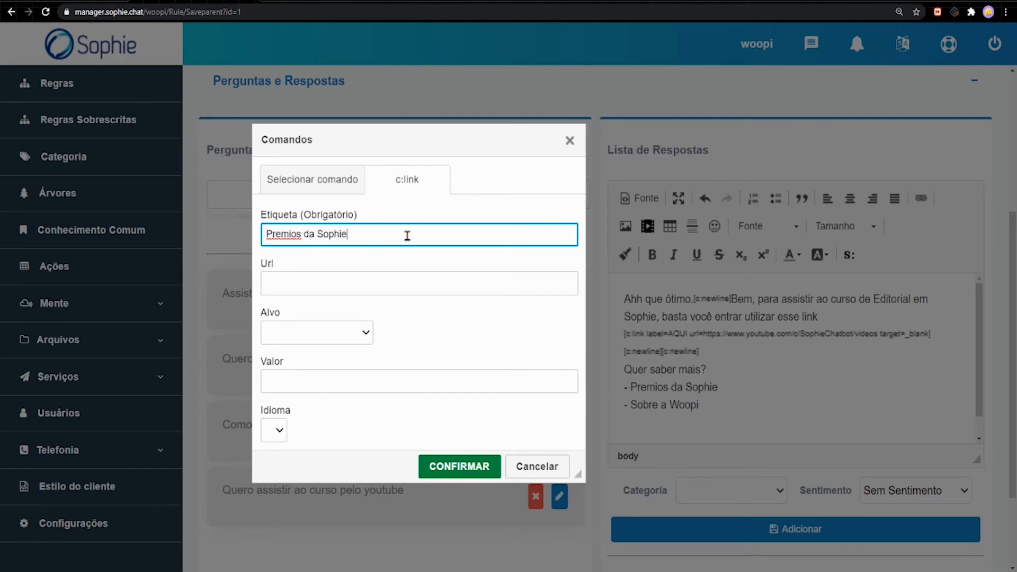
Step: Correct the link label's spelling to "Prêmios da Sophie" and insert the command with no URL or target
right_click(275, 235)
click(289, 247)
click(309, 338)
click(307, 343)
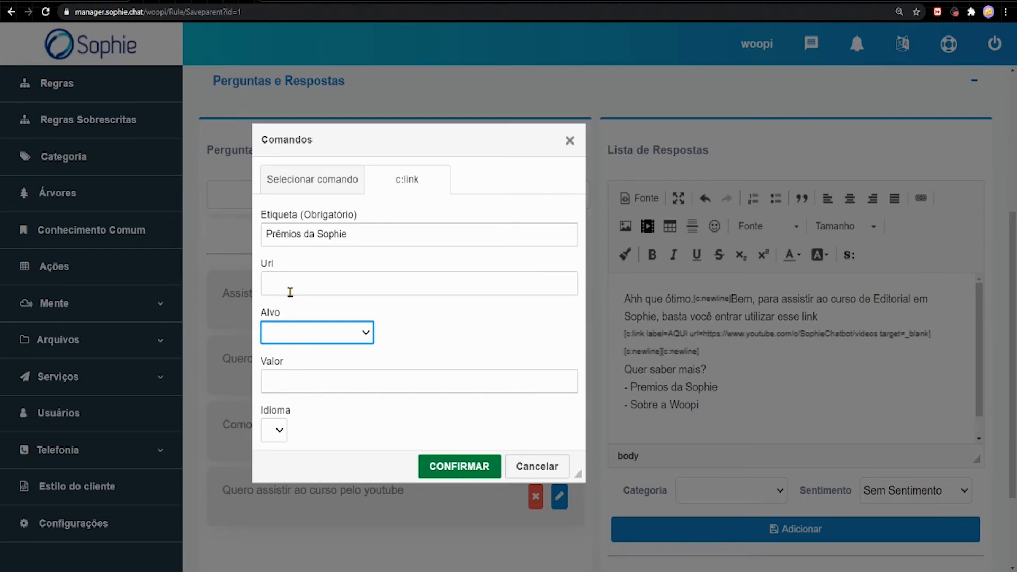
click(458, 466)
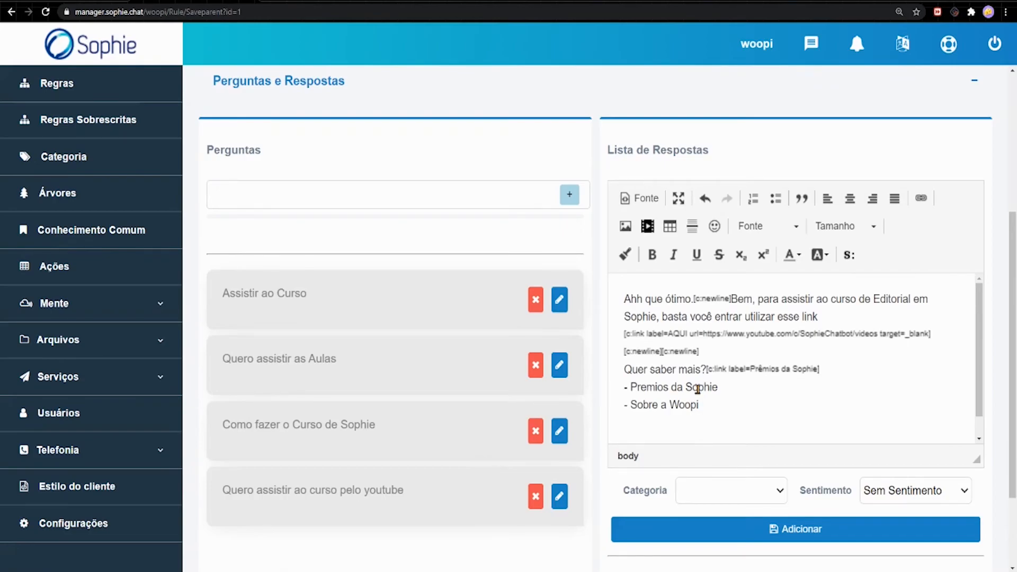
Step: Insert a second c:link command labelled "Sobre a Sophie" after the "Prêmios da Sophie" link
click(848, 254)
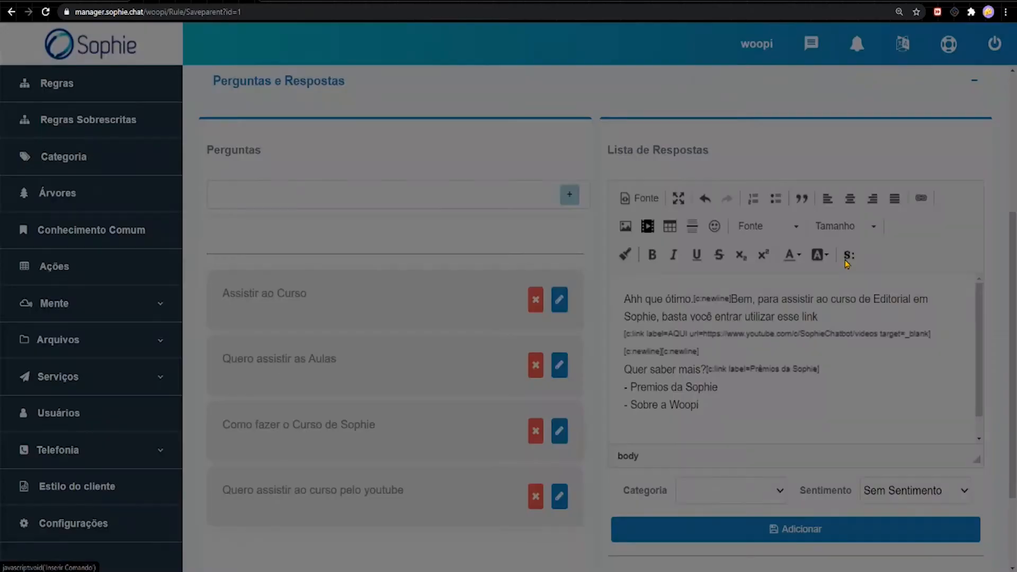
click(334, 238)
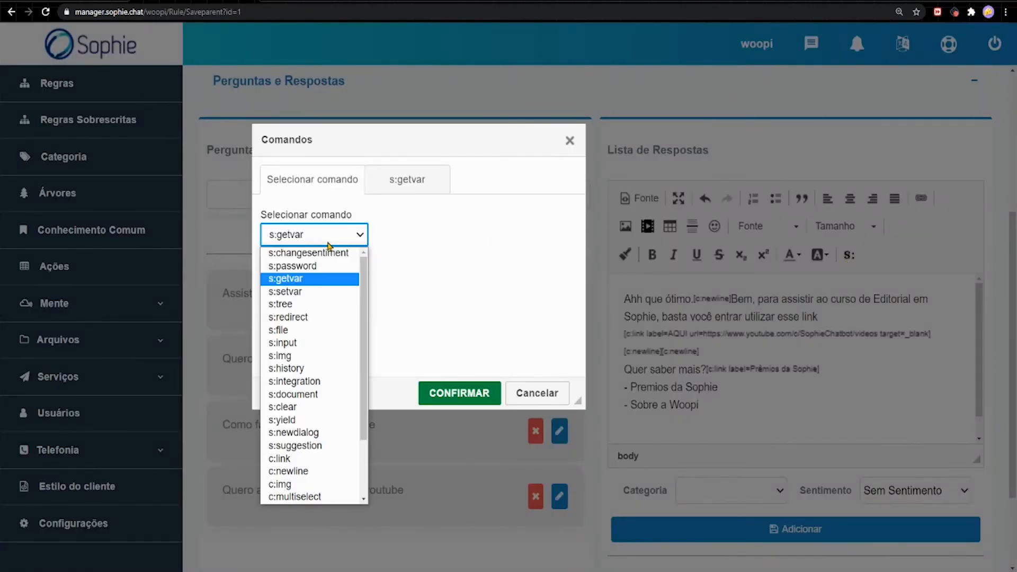
click(320, 459)
click(401, 192)
click(343, 229)
text(Sobre a Sophie)
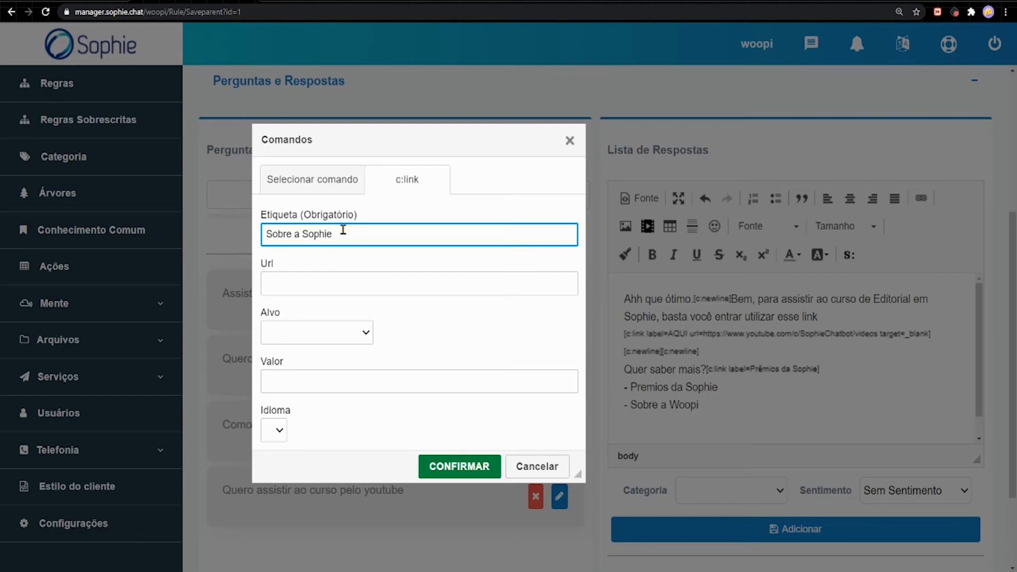
click(469, 472)
Step: Delete the plain lines "- Premios da Sophie" and "- Sobre a Woopi", then add the edited answer to the answer list
drag(699, 405, 616, 387)
key(BackSpace)
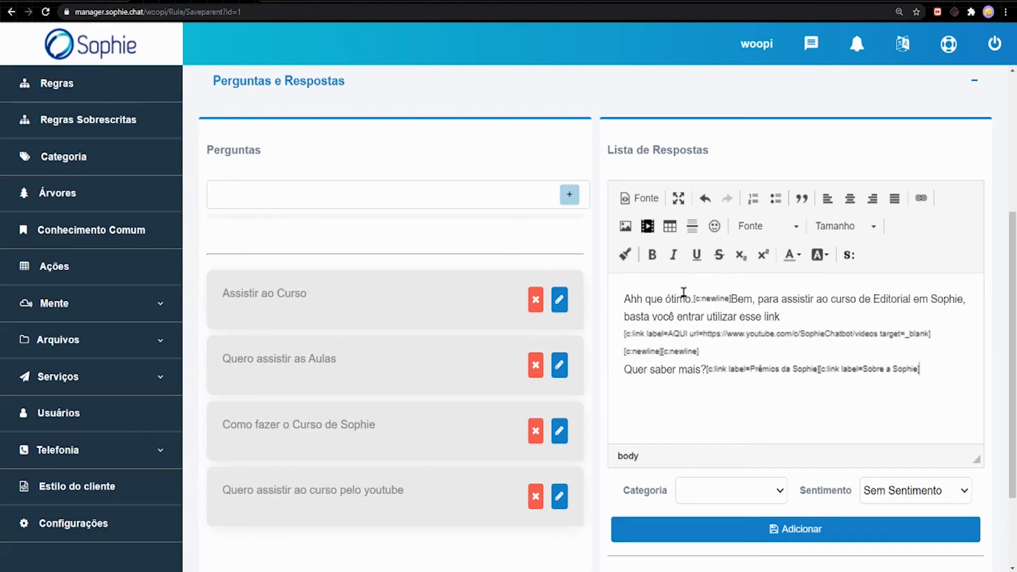
scroll(702, 328, down, 2)
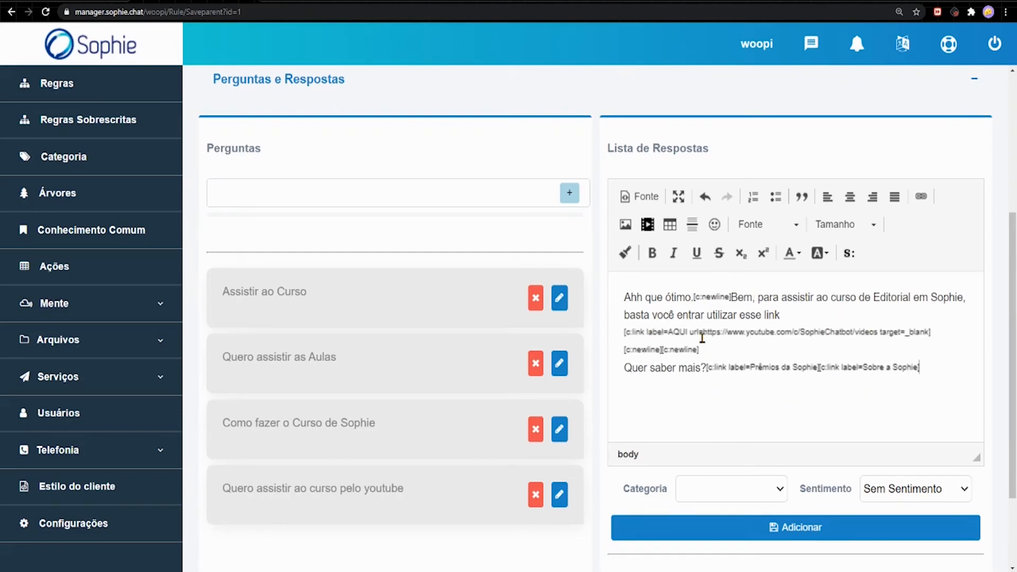
click(768, 419)
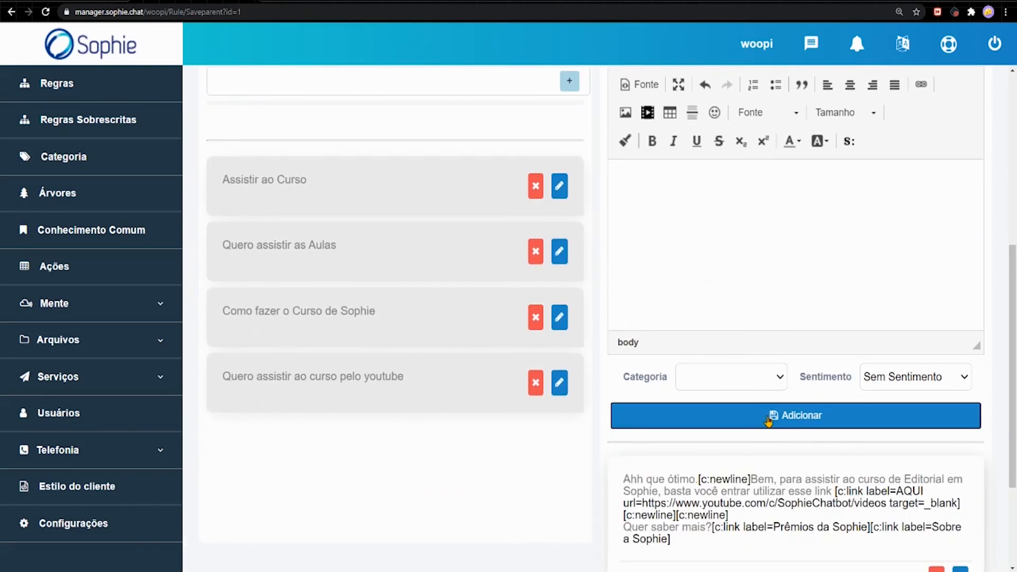
Step: Save the rule and publish the rules from the rule list, dismissing the resulting notice
scroll(768, 420, down, 2)
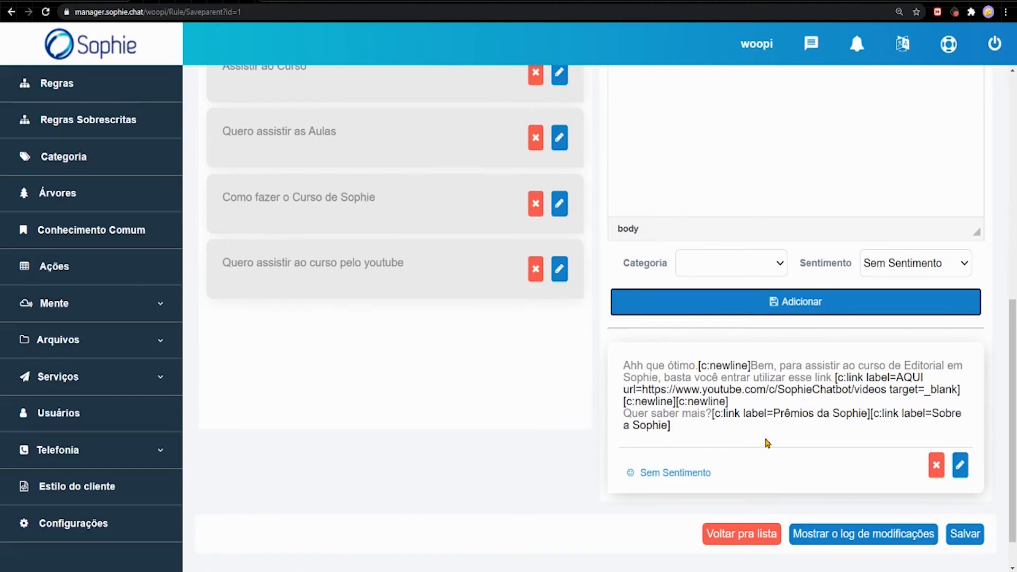
click(966, 540)
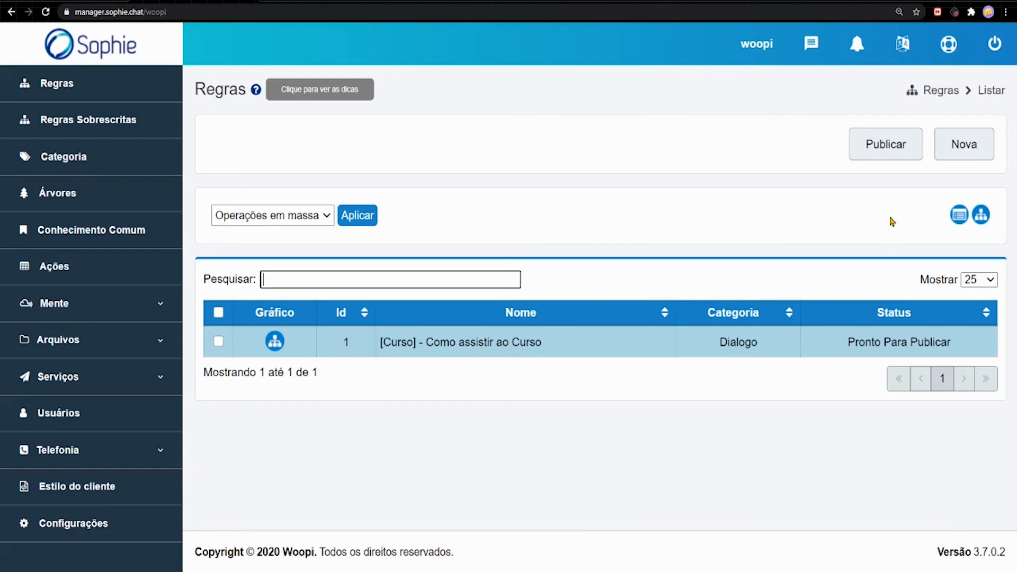
click(882, 158)
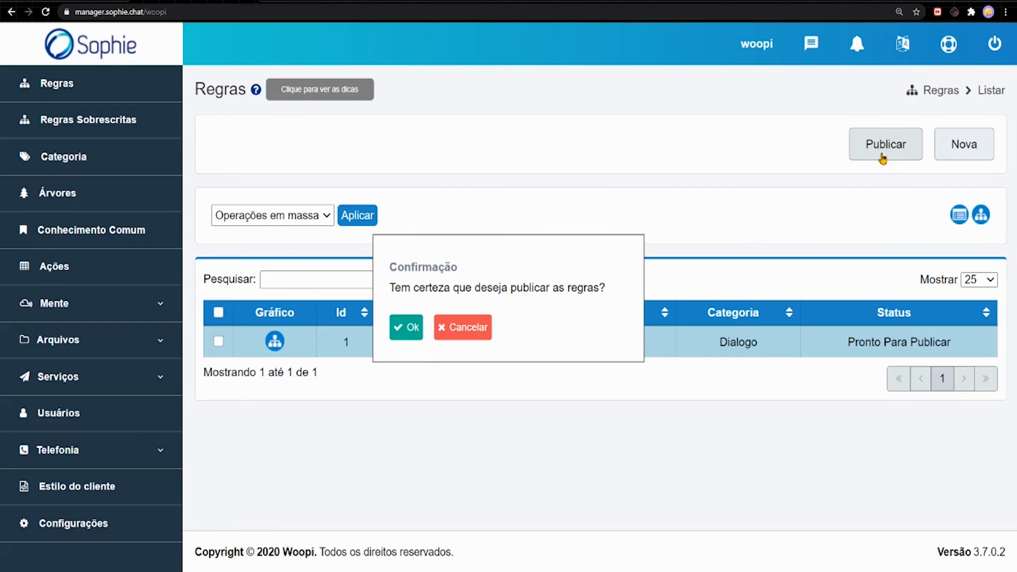
click(406, 338)
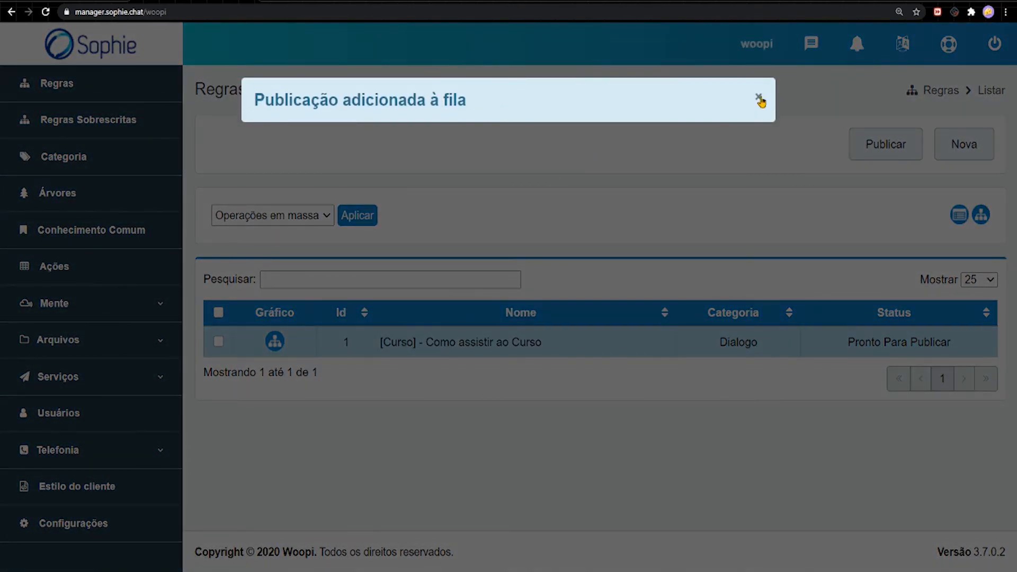
click(759, 97)
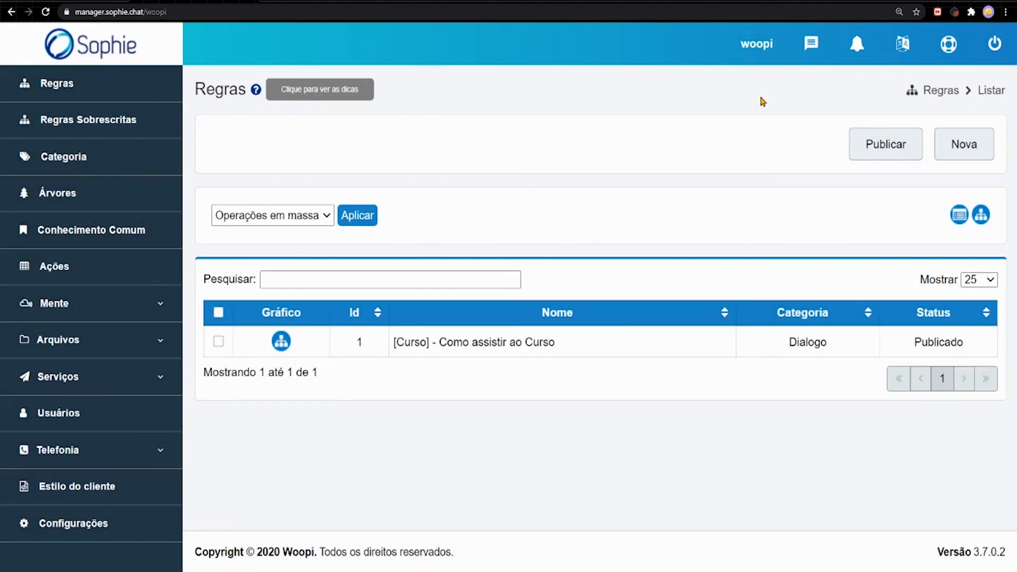
Step: Open the Sophie assistant chat, send "Quero assistir os videos do youtube" and open the "AQUI" link in the reply
click(810, 50)
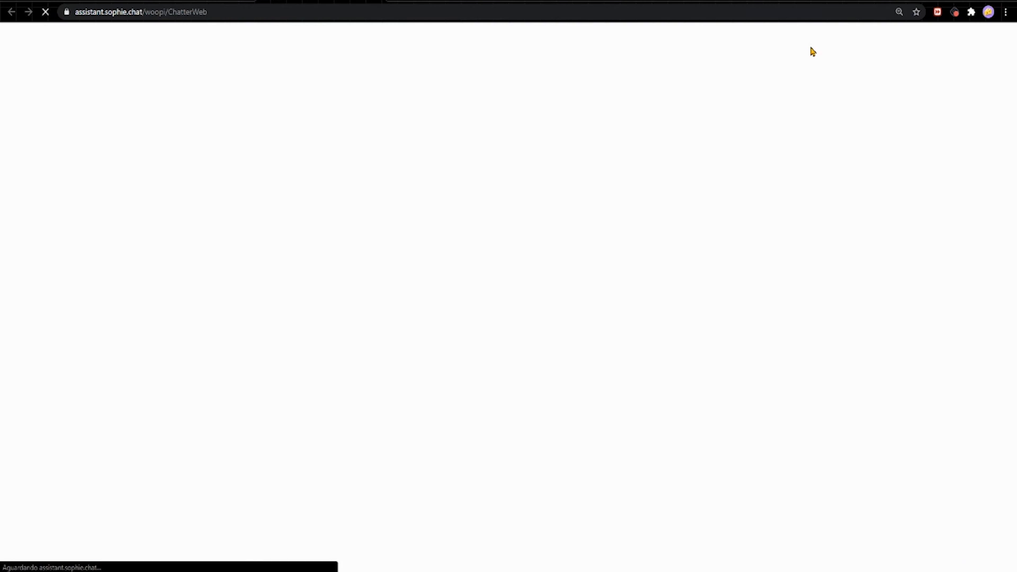
click(389, 508)
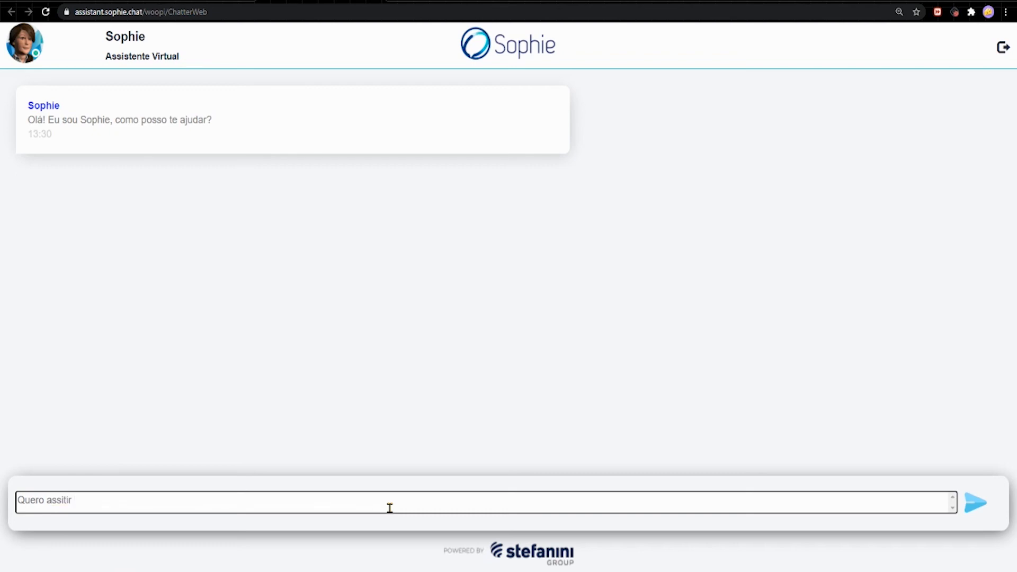
text(Quero assistir os videos do youtube)
key(Return)
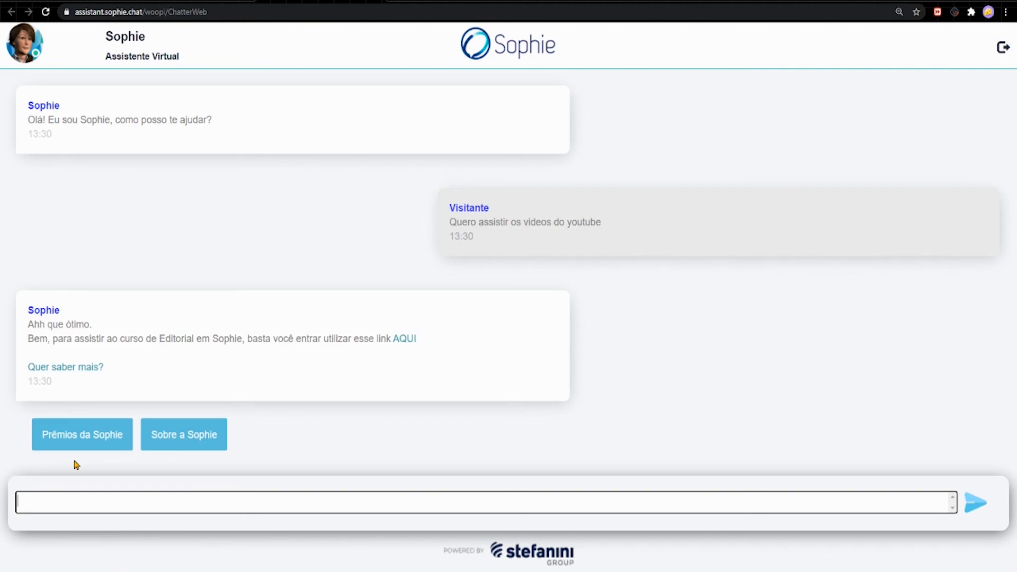
click(403, 340)
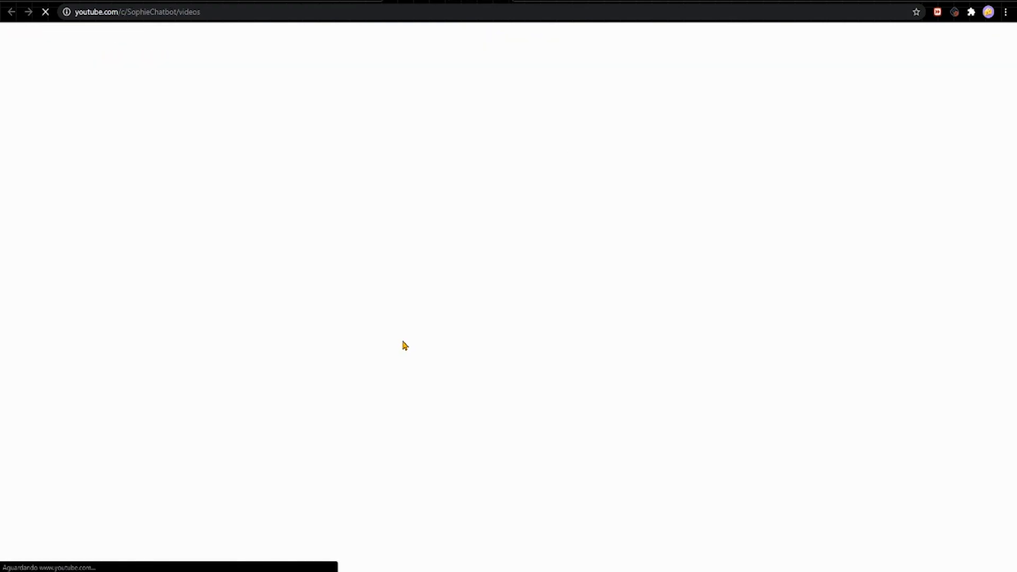